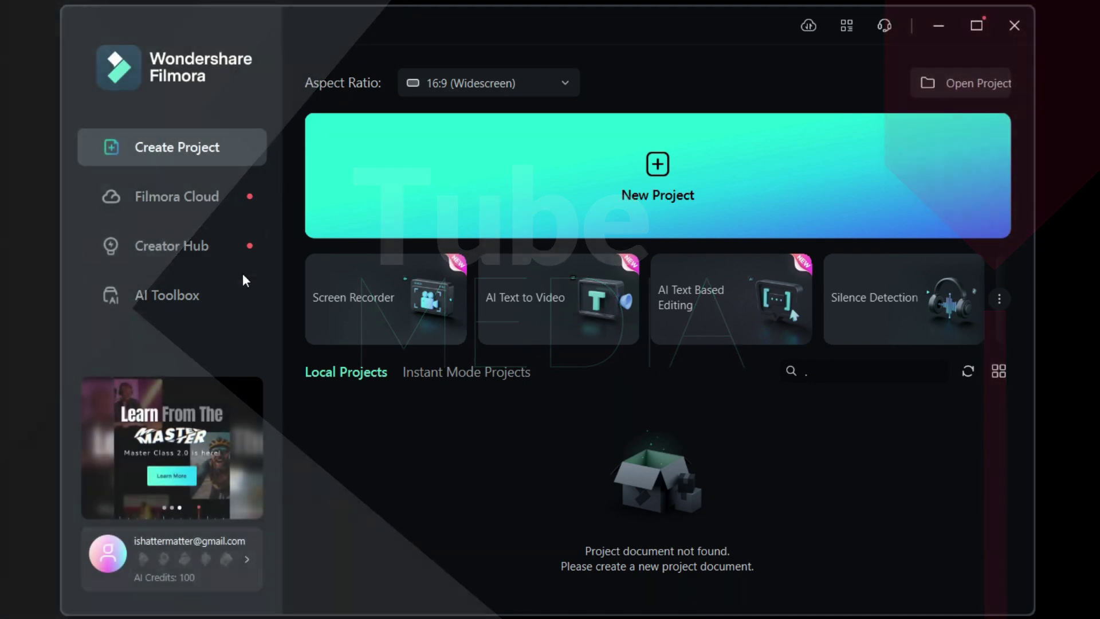
- Open the Creator Hub's Tutorial section and filter it to Filmora 13 videos
left_click(161, 255)
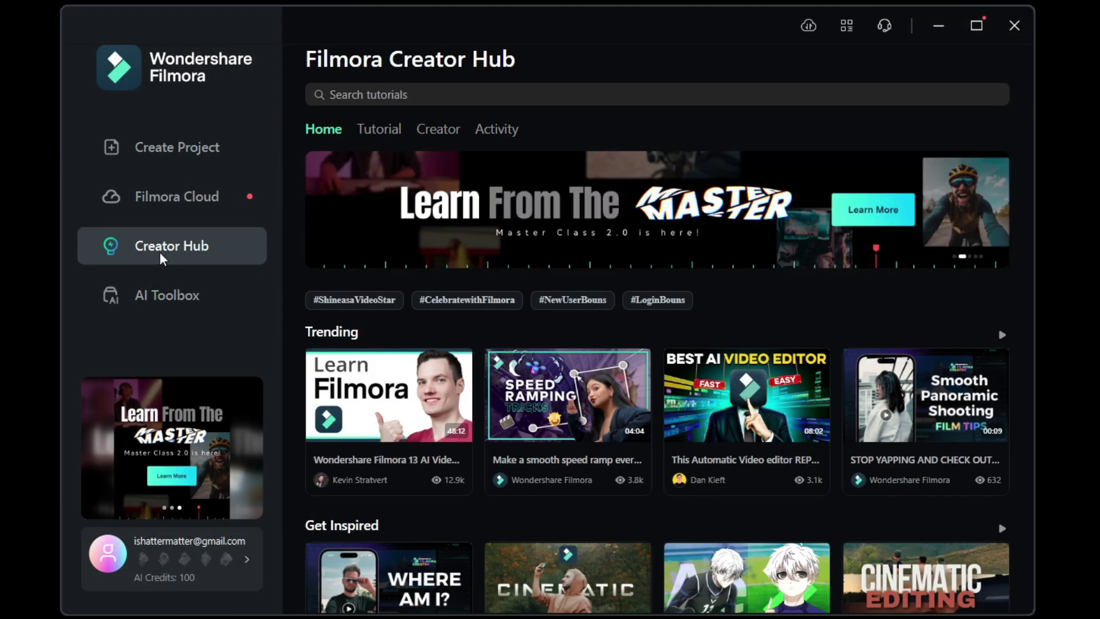
left_click(378, 129)
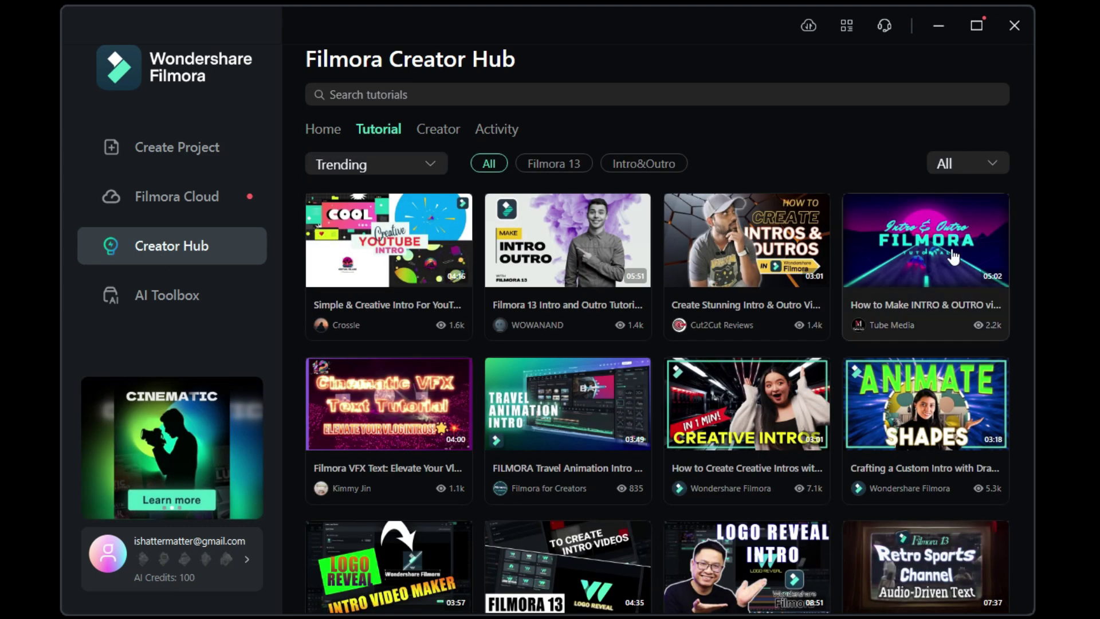
left_click(559, 164)
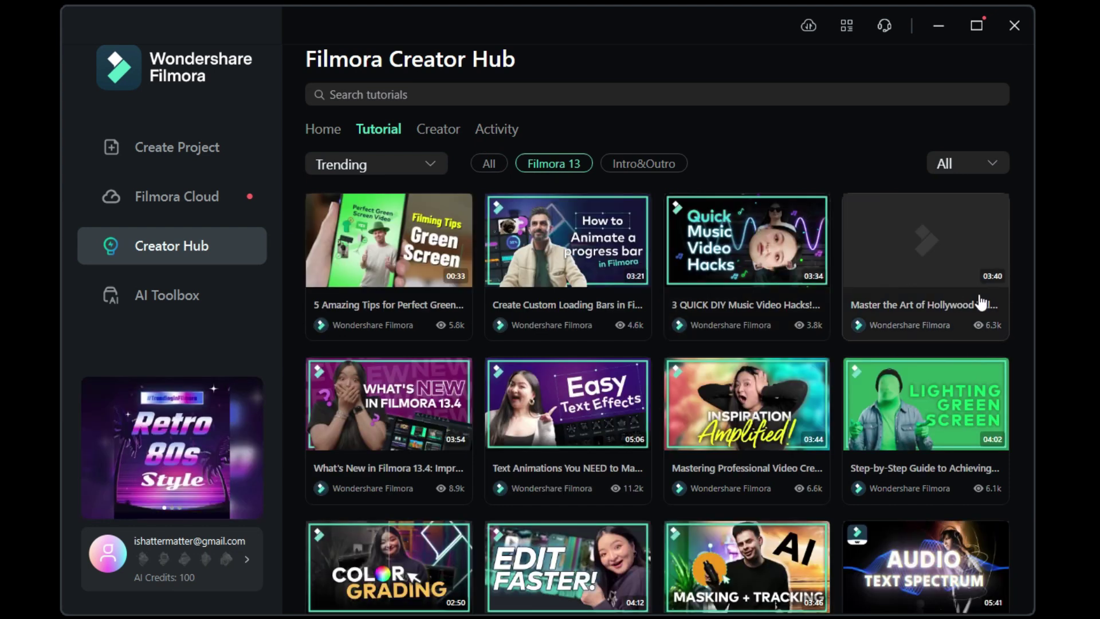
- Open the MASKING + TRACKING tutorial, scroll through it, and return to the list
left_click(750, 562)
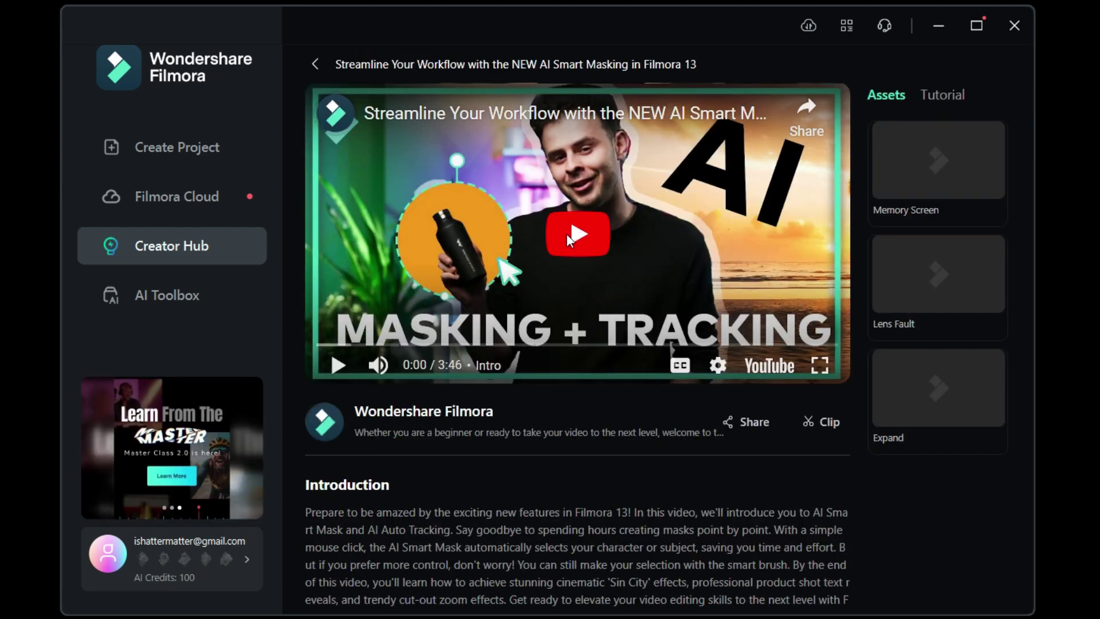
scroll(519, 526, "down", 5)
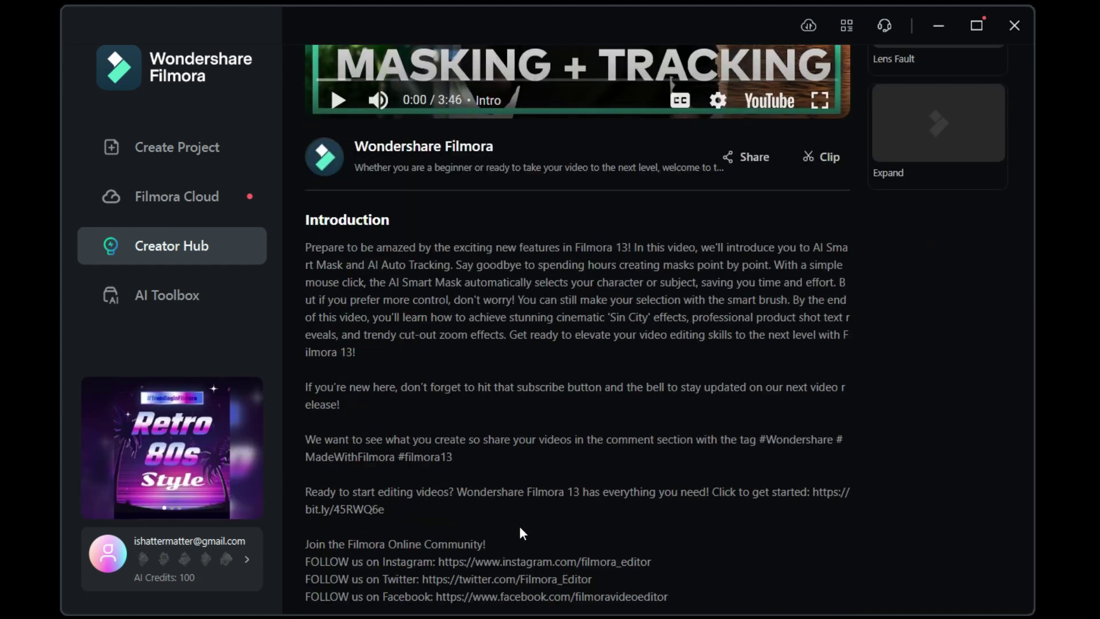
key("Escape")
- Browse the Creator and Activity tabs and open the Login Bonus offer
left_click(439, 136)
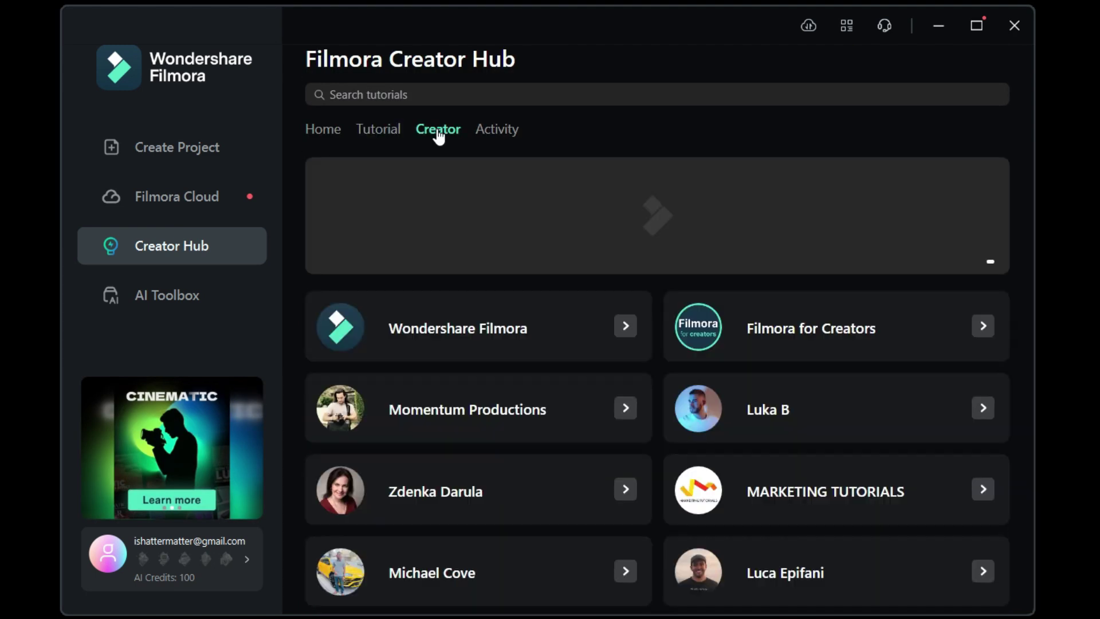
left_click(499, 130)
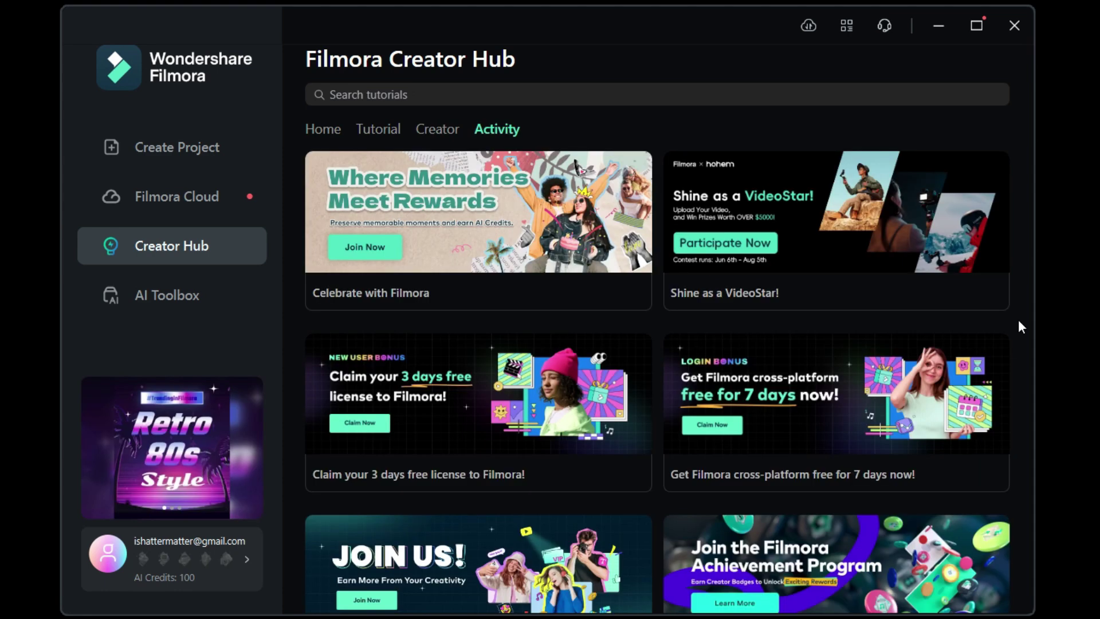
scroll(1019, 318, "down", 2)
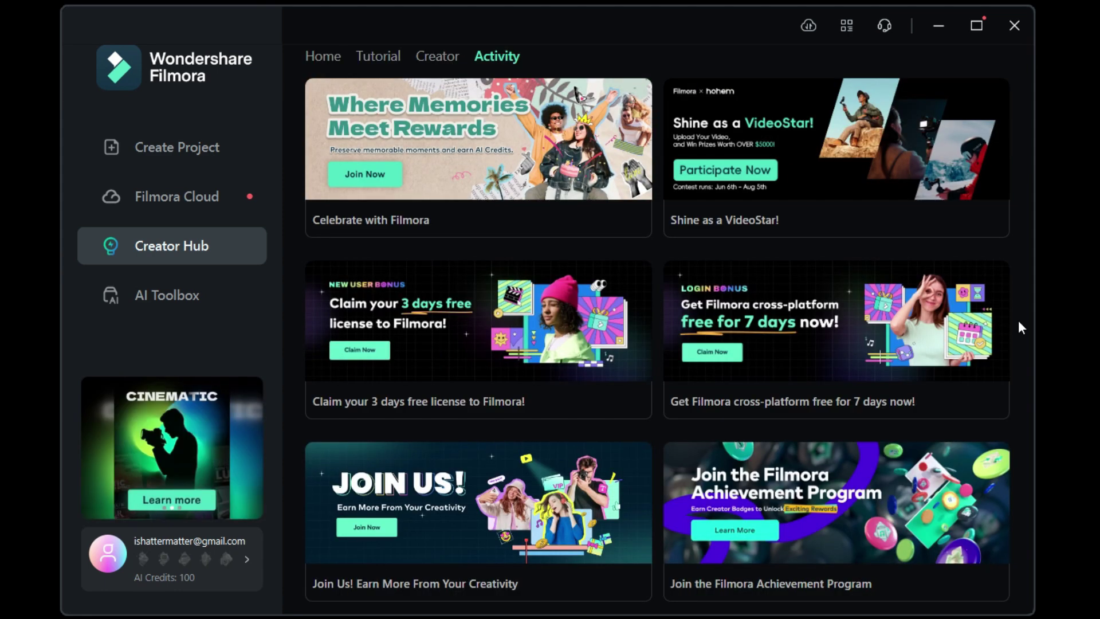
left_click(709, 354)
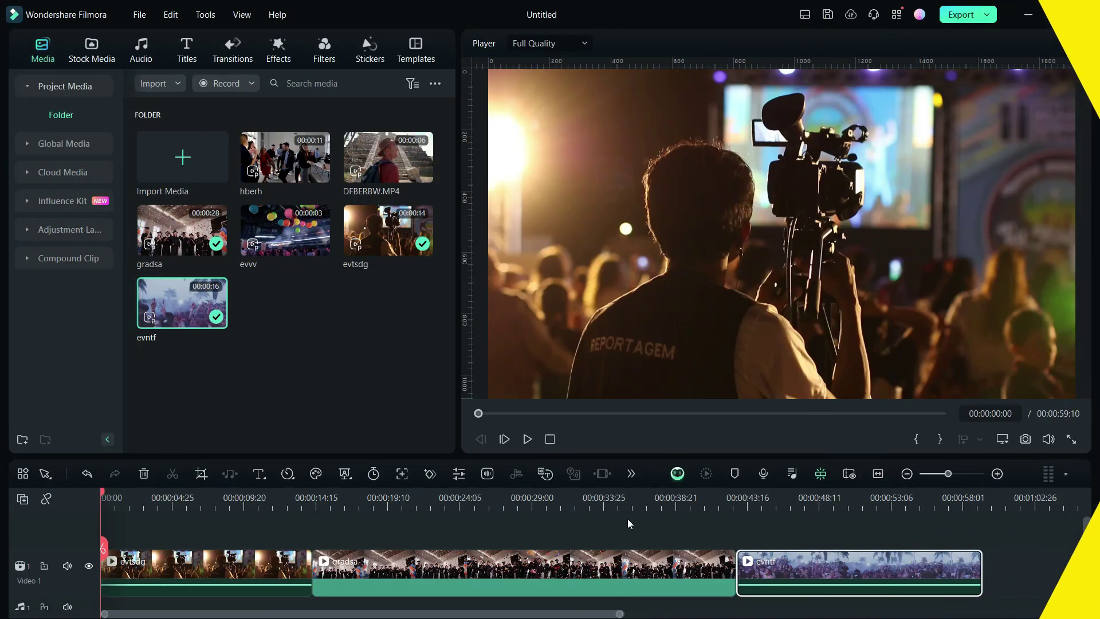
scroll(624, 514, "down", 1)
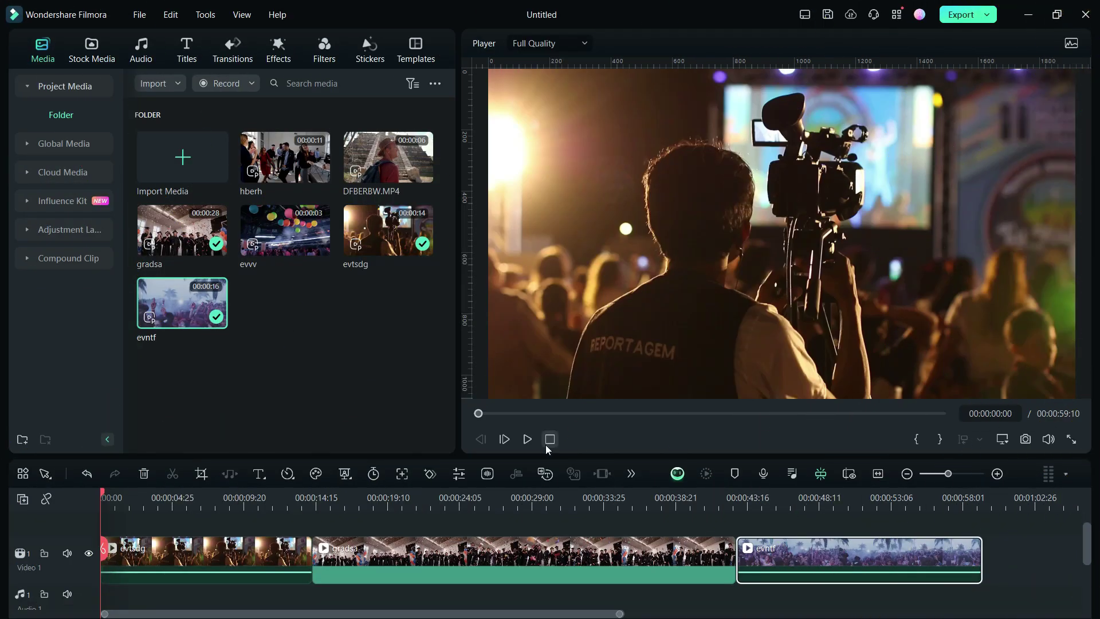
left_click(528, 439)
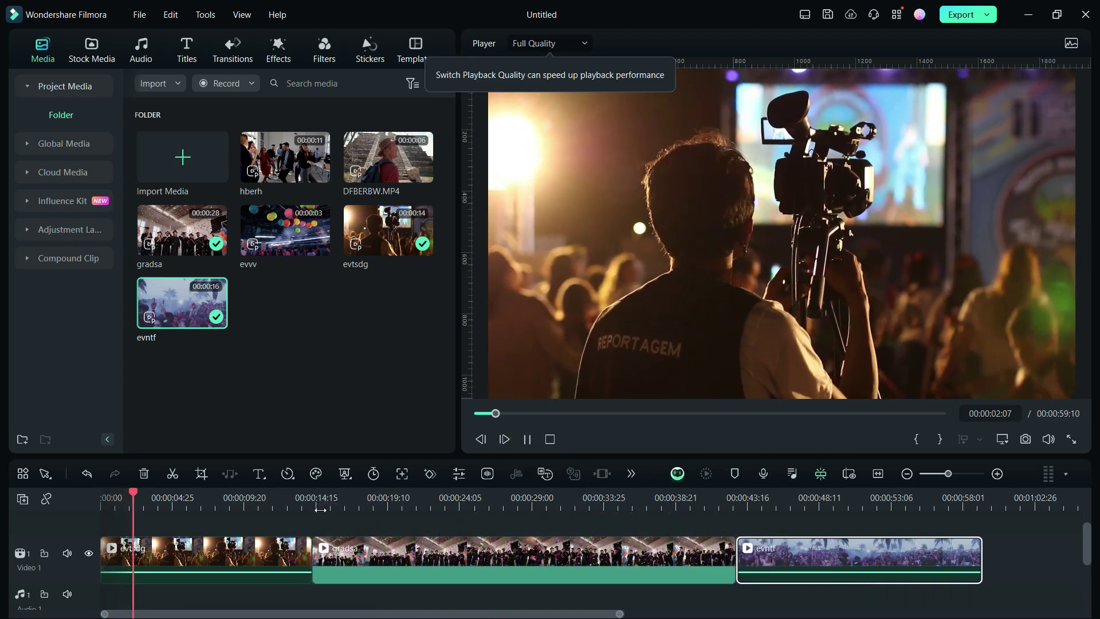
left_click(342, 499)
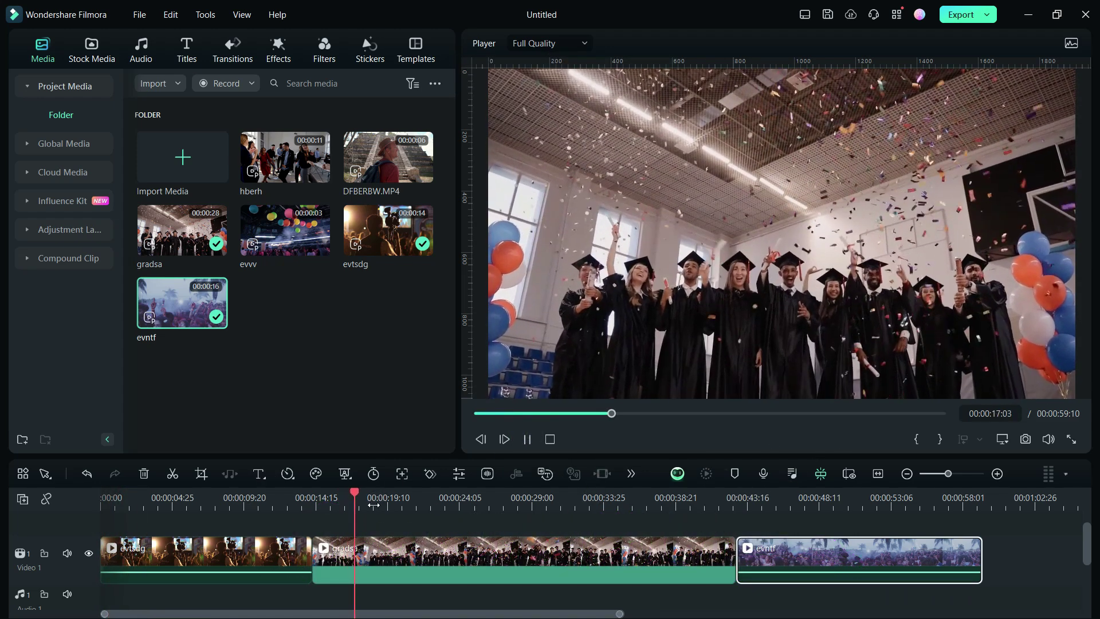
left_click(775, 504)
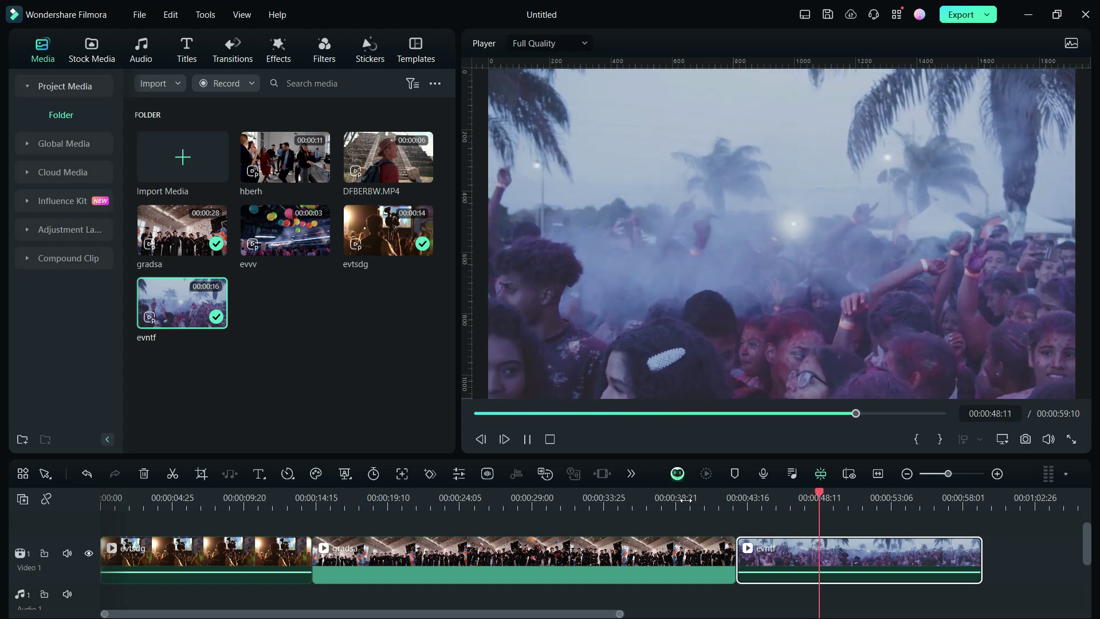
left_click(528, 439)
left_click(211, 500)
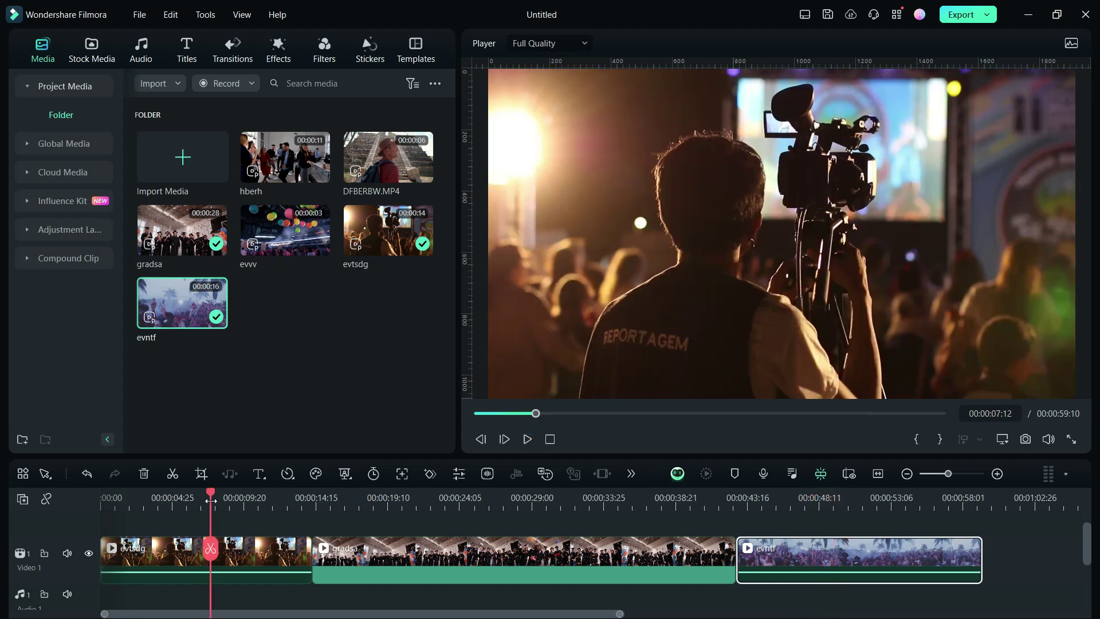
- Try Color Match on the first concert clip using a graduation frame, then undo it
right_click(255, 550)
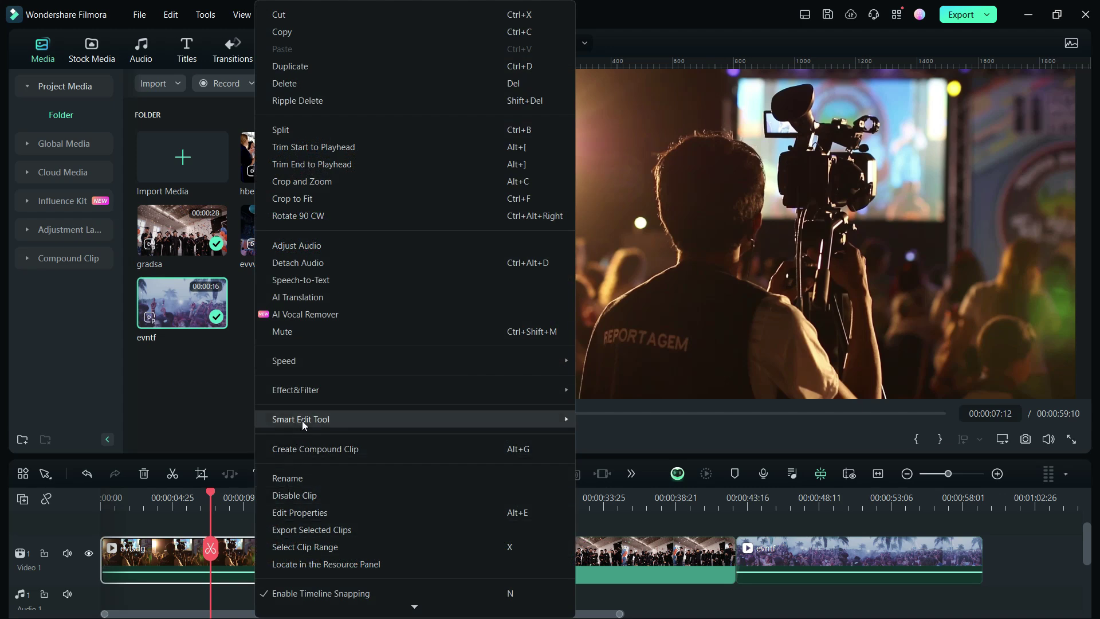
mouse_move(304, 421)
left_click(596, 473)
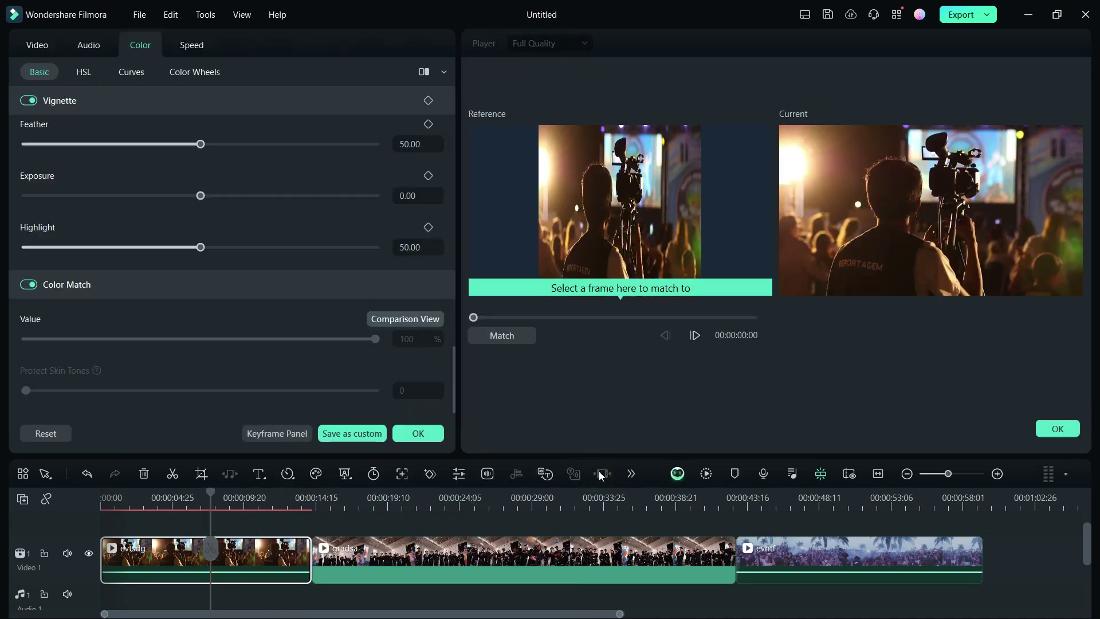
left_click_drag(474, 317, 631, 320)
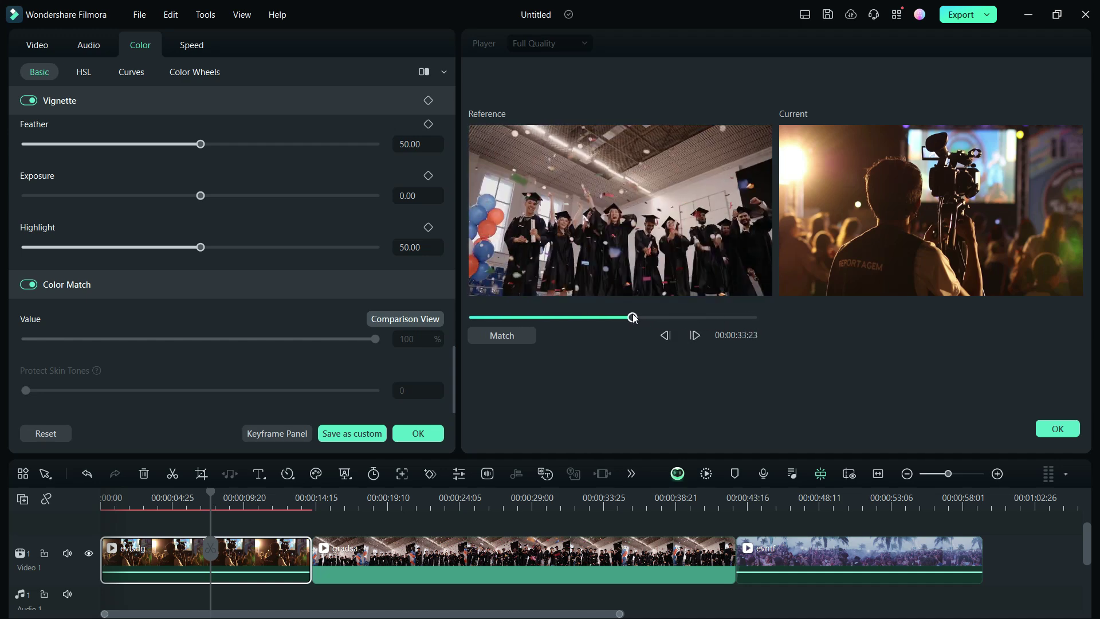
left_click(502, 336)
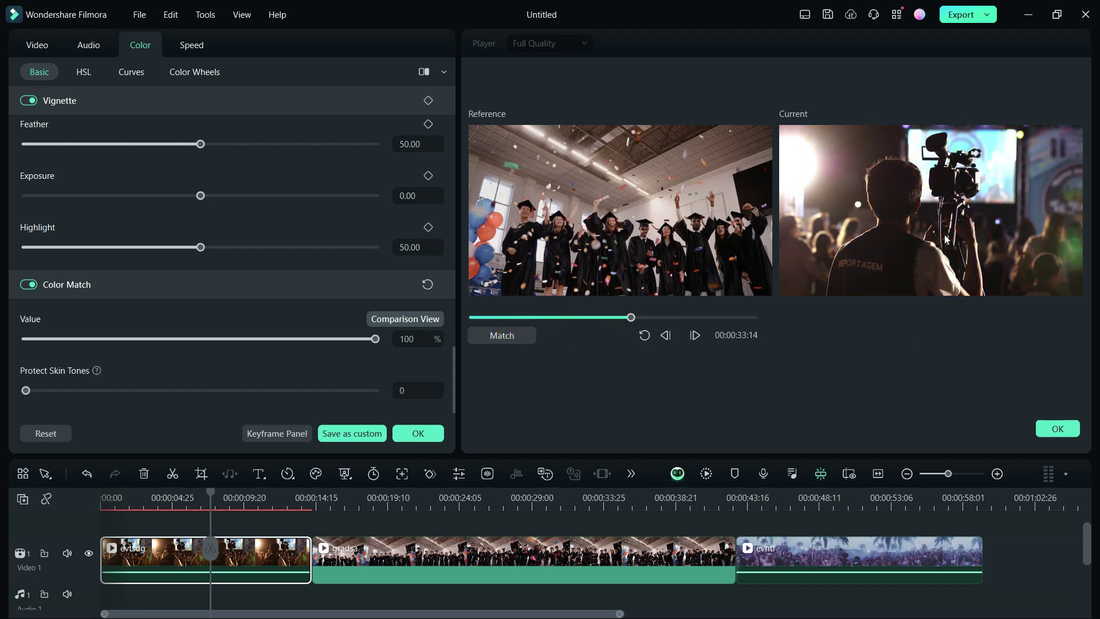
left_click(644, 337)
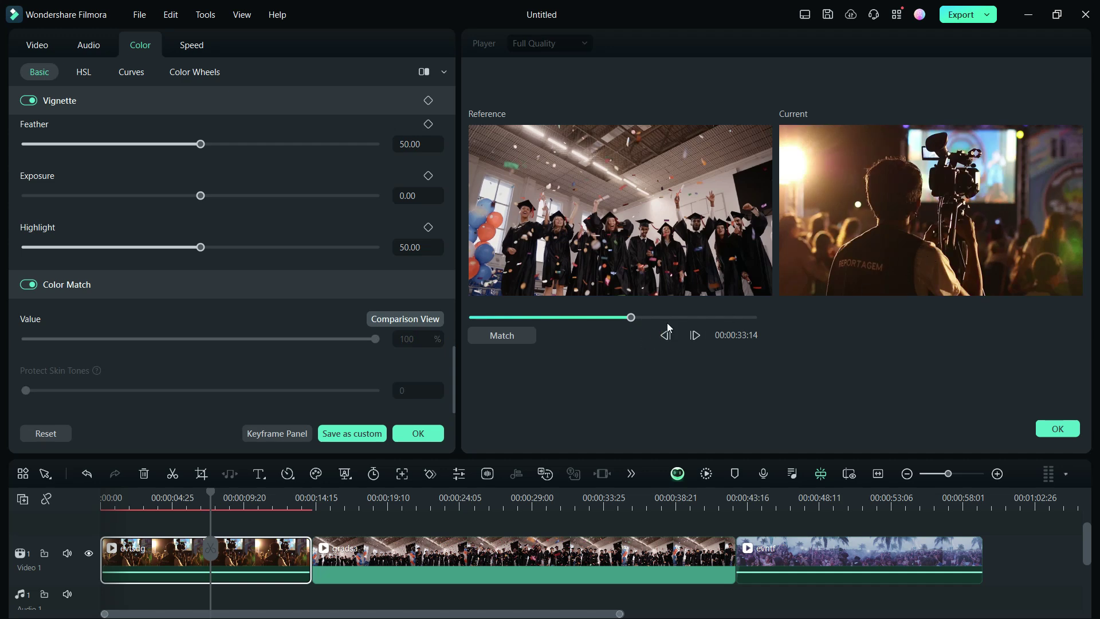
- Match the clip to a party crowd reference frame and lower the Value to 43%
left_click_drag(630, 320, 714, 318)
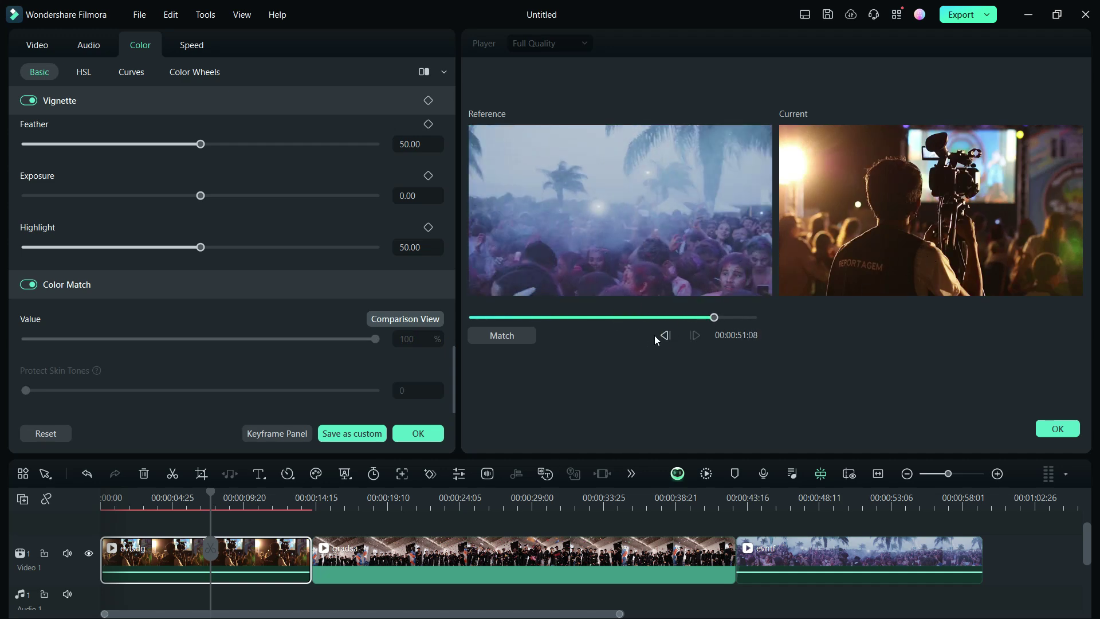
left_click(520, 336)
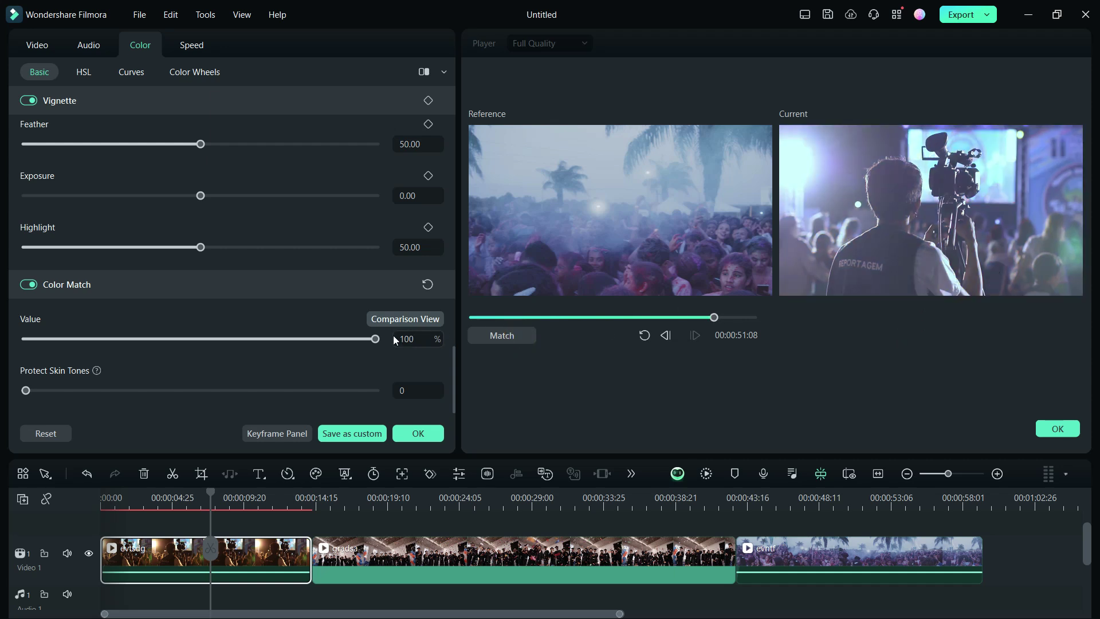
left_click_drag(374, 339, 316, 363)
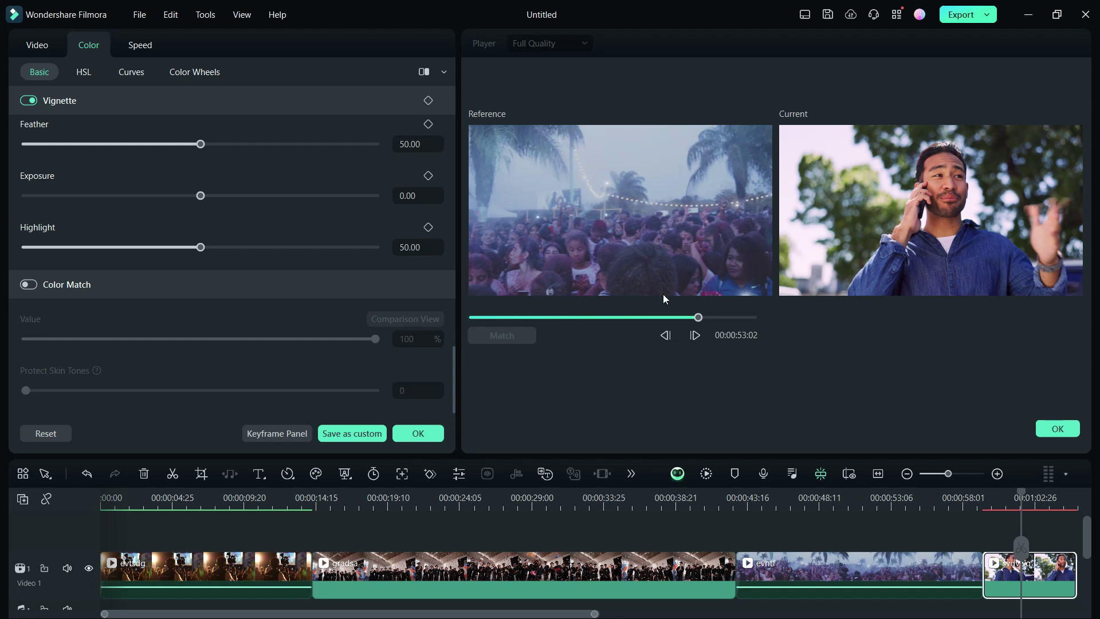
- Color-match the phone-call clip to the crowd reference at Value 100 with Protect Skin Tones 65
left_click(35, 290)
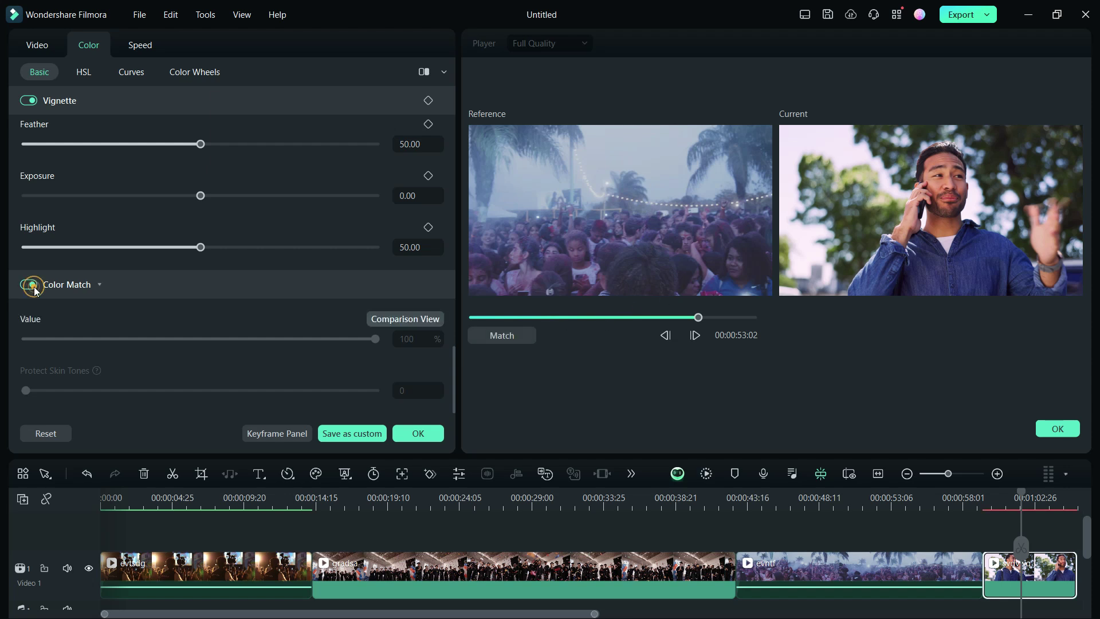
left_click(496, 337)
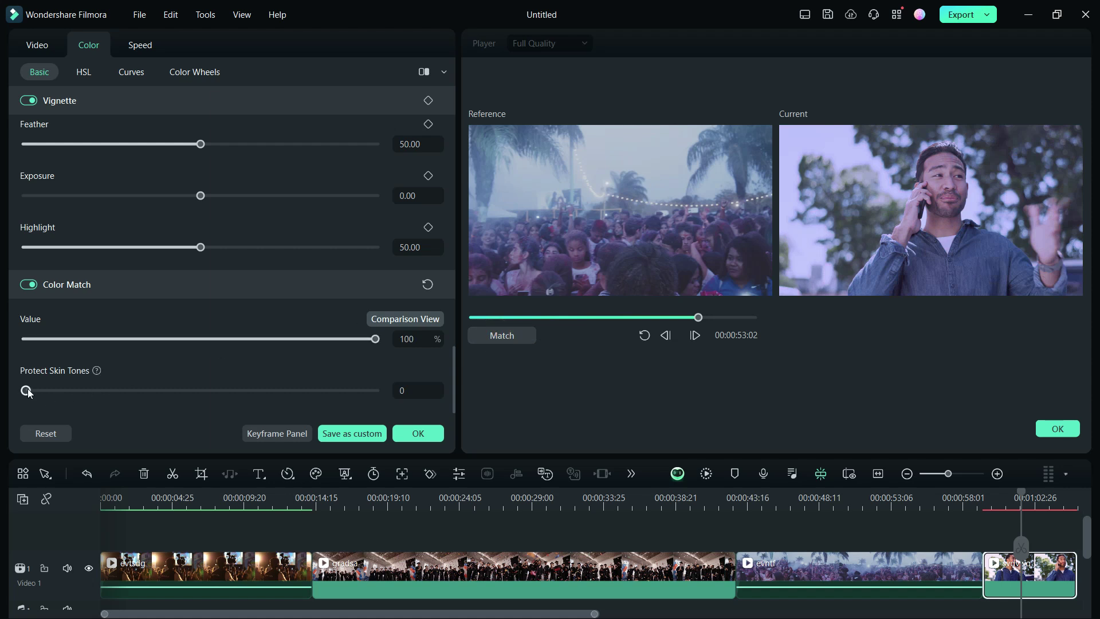
left_click_drag(27, 392, 261, 396)
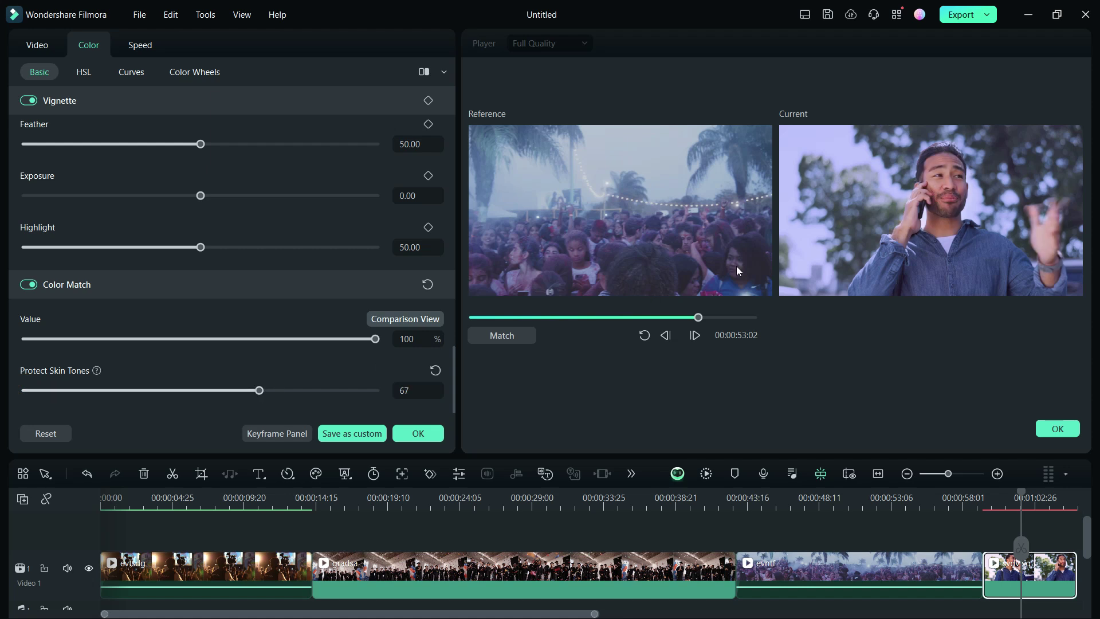
left_click(435, 371)
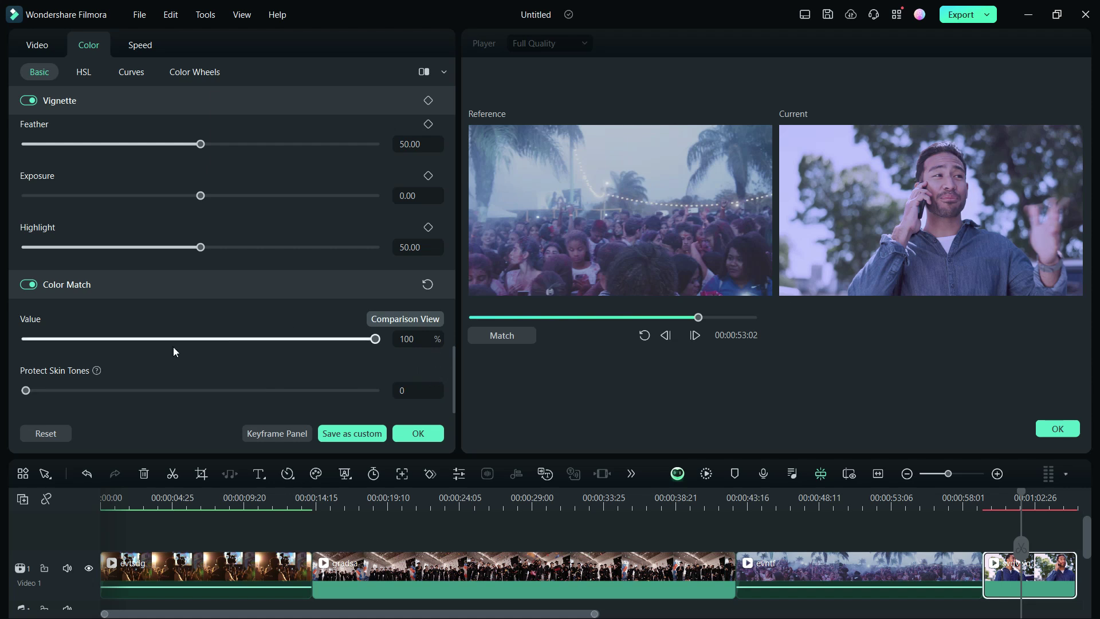
left_click_drag(86, 391, 166, 391)
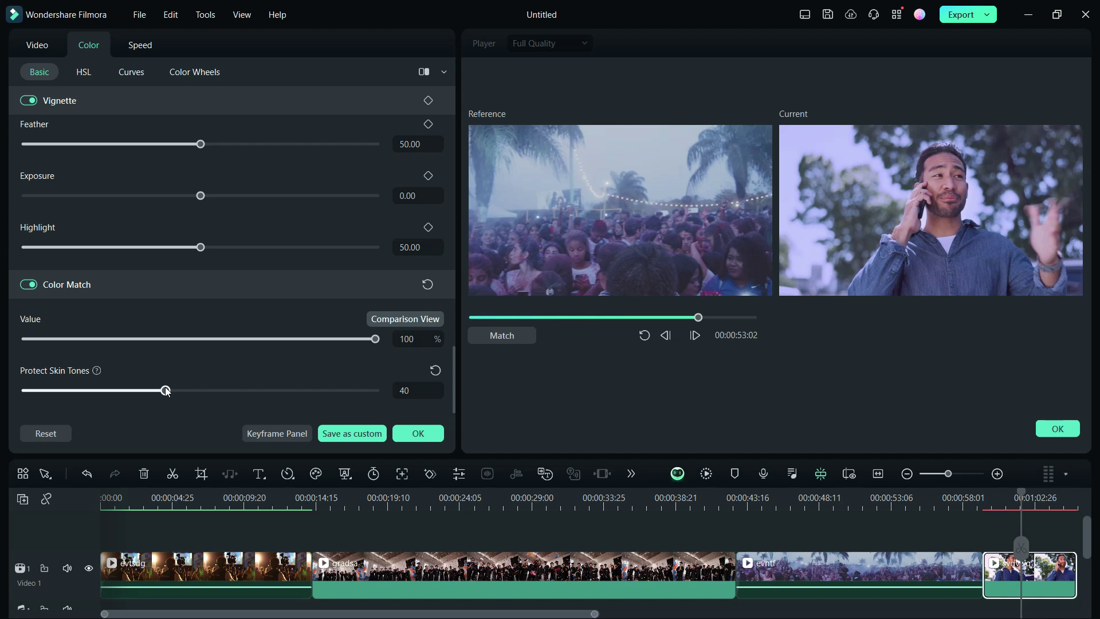
left_click_drag(166, 391, 230, 391)
- Apply the colour settings, preview the phone-call clip, then play and pause the hberh dance clip
left_click(418, 433)
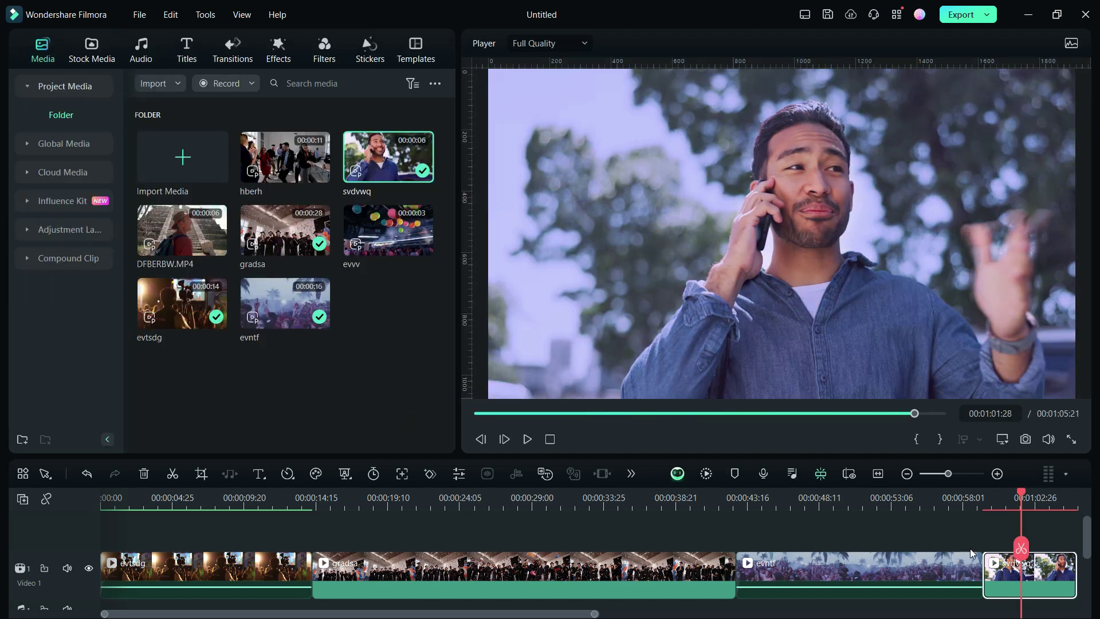
left_click(527, 439)
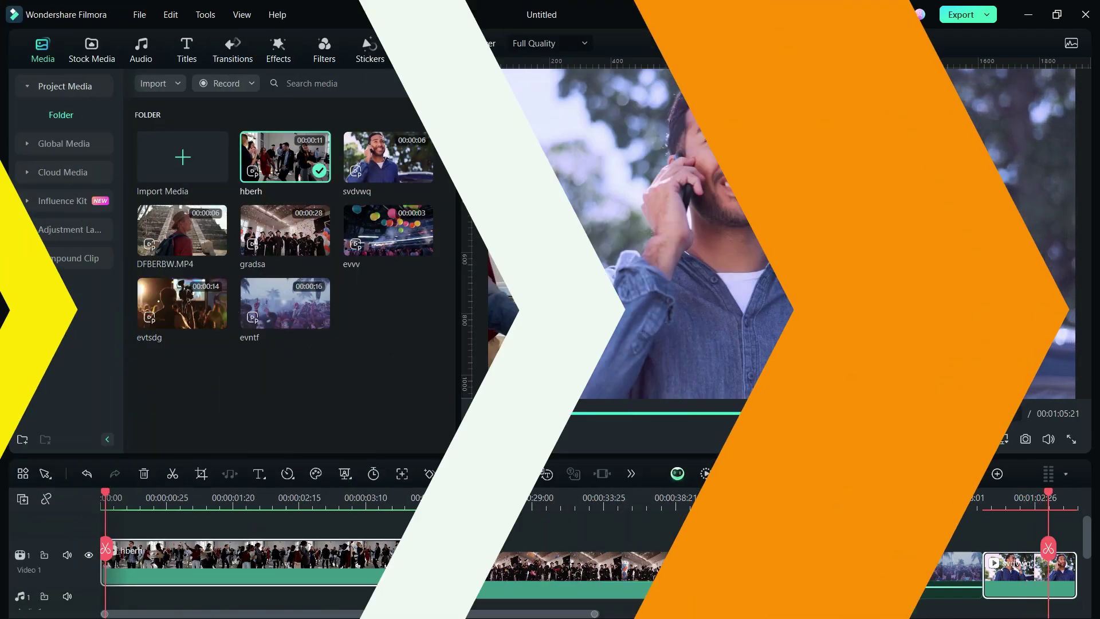
left_click(527, 439)
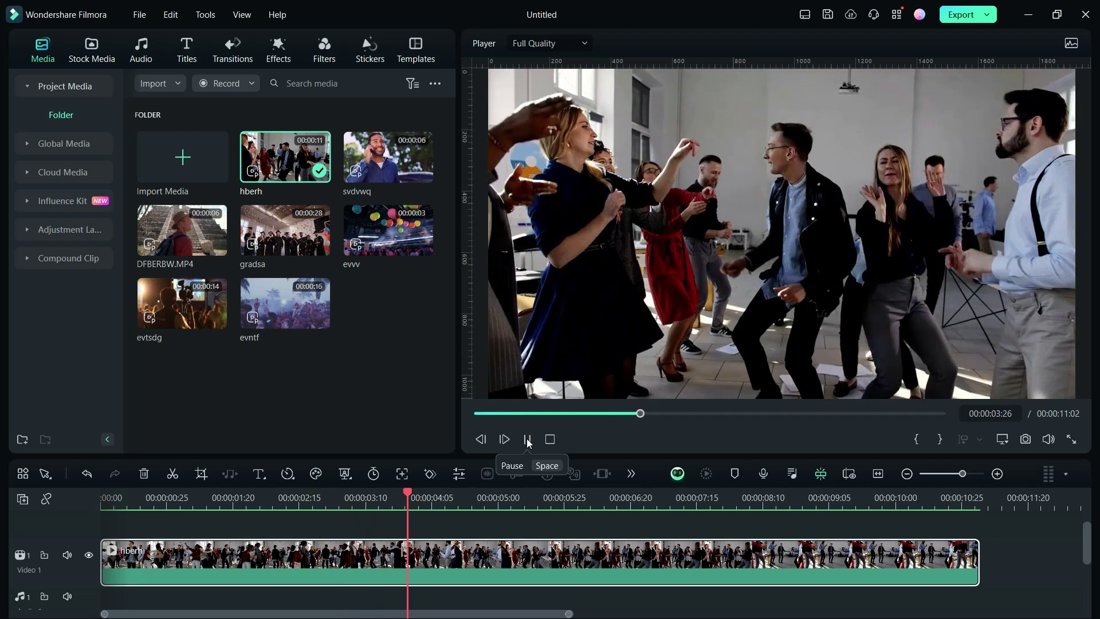
left_click(527, 439)
- Slow the hberh dance clip to 0.5x and play it back to review
left_click(287, 473)
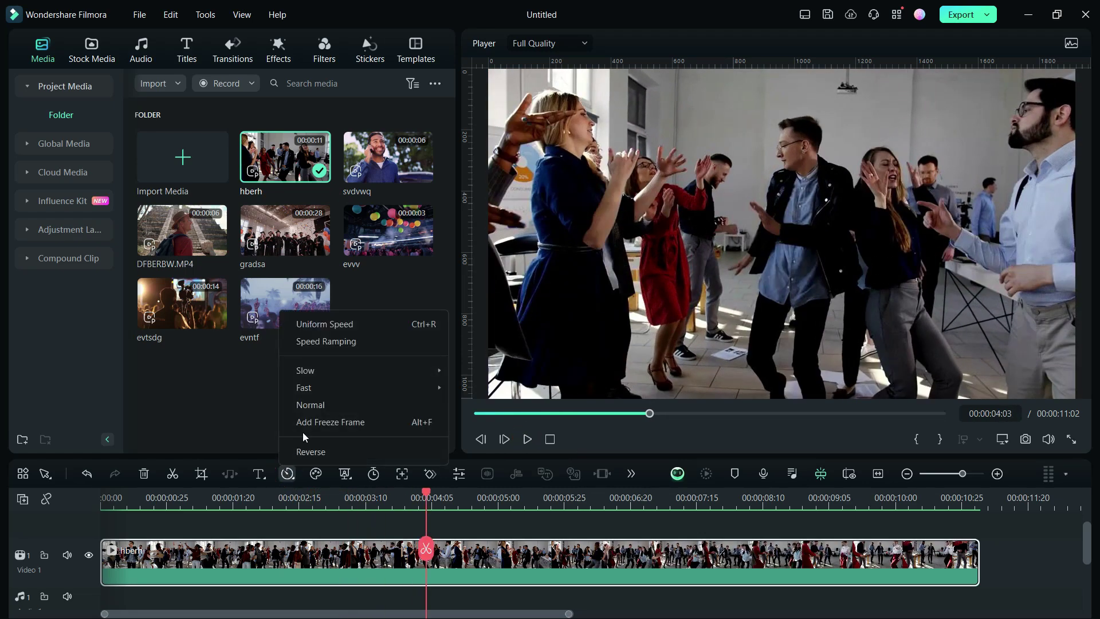
left_click(322, 370)
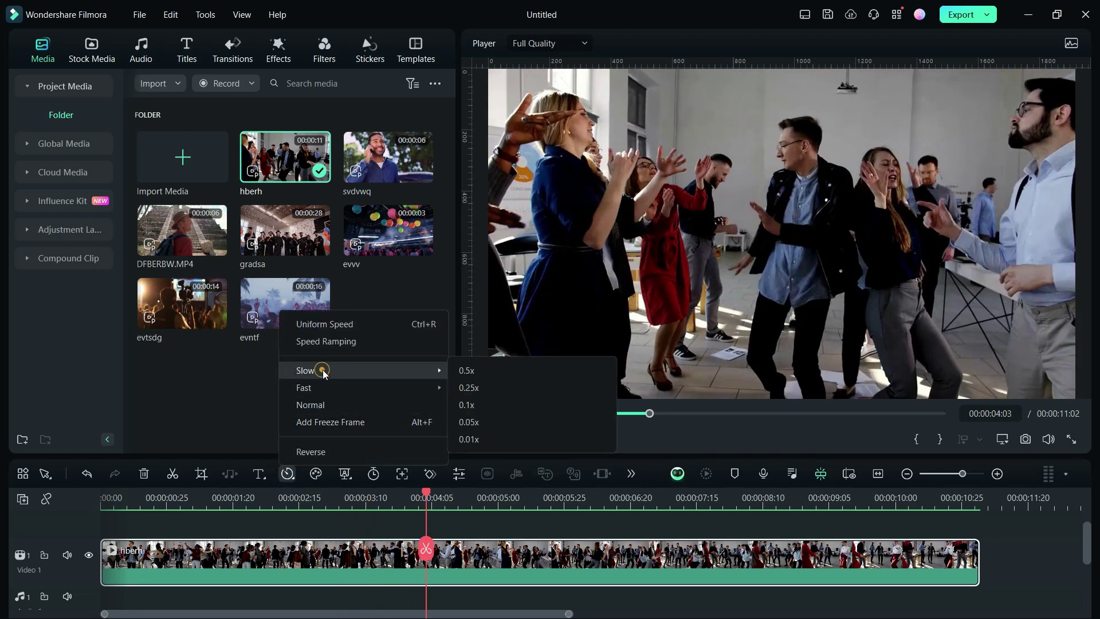
left_click(467, 370)
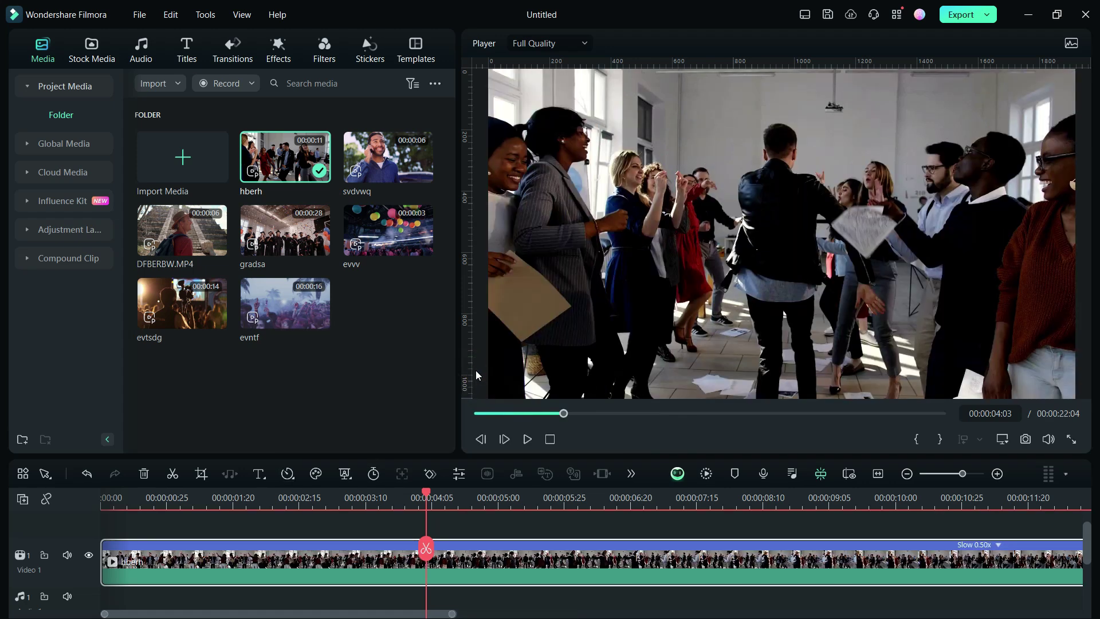
left_click(528, 439)
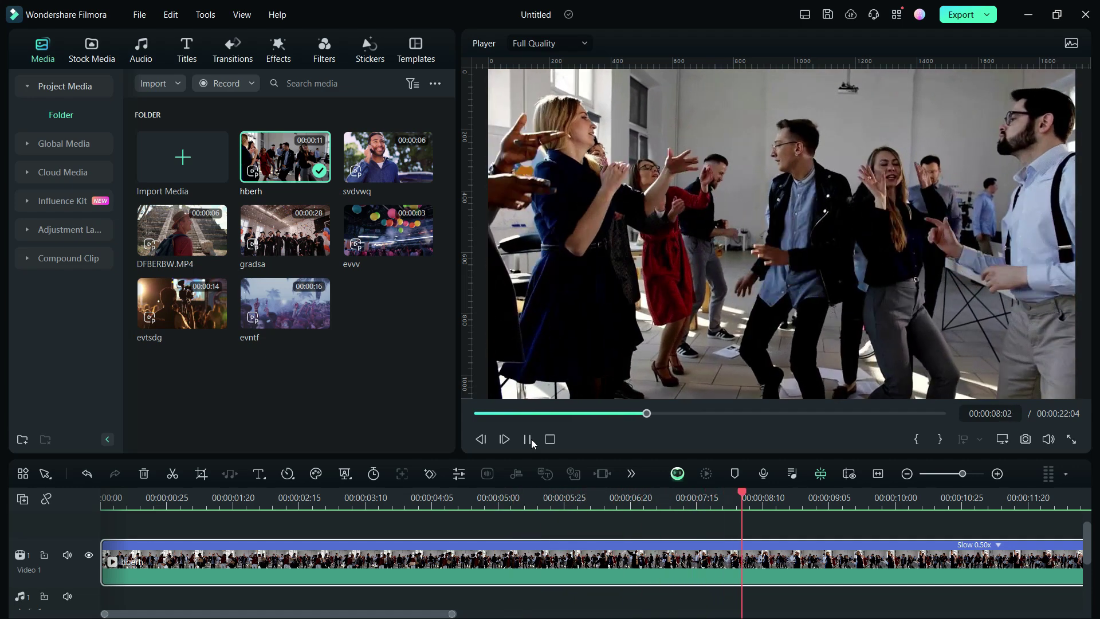
left_click(527, 439)
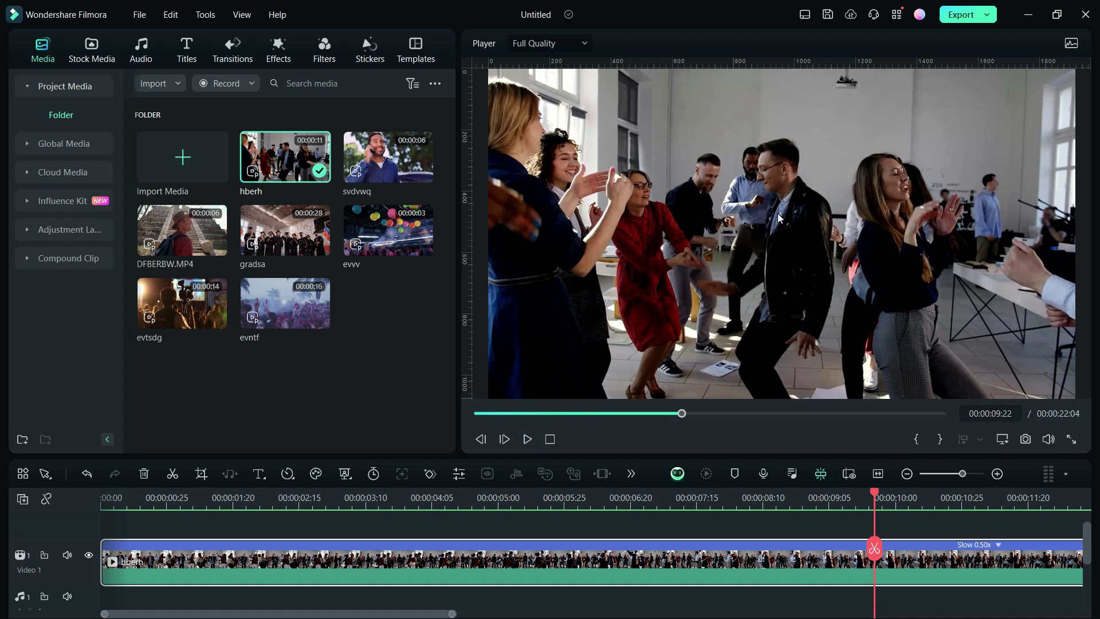
double_click(371, 560)
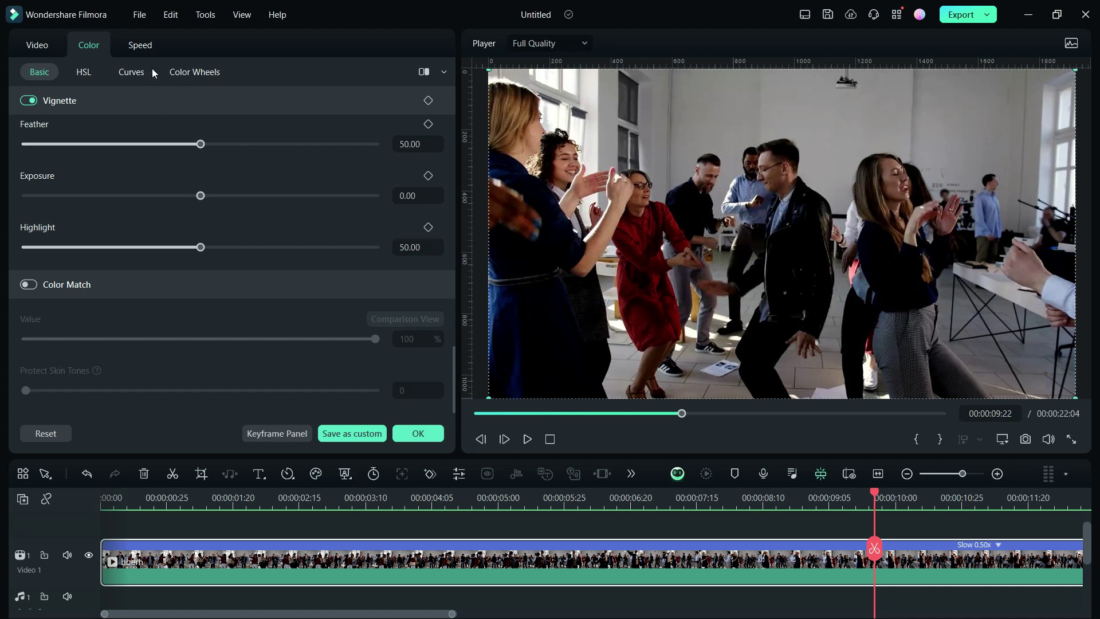
- Set the slowed clip's AI Frame Interpolation to Optical Flow and apply the speed settings
left_click(147, 46)
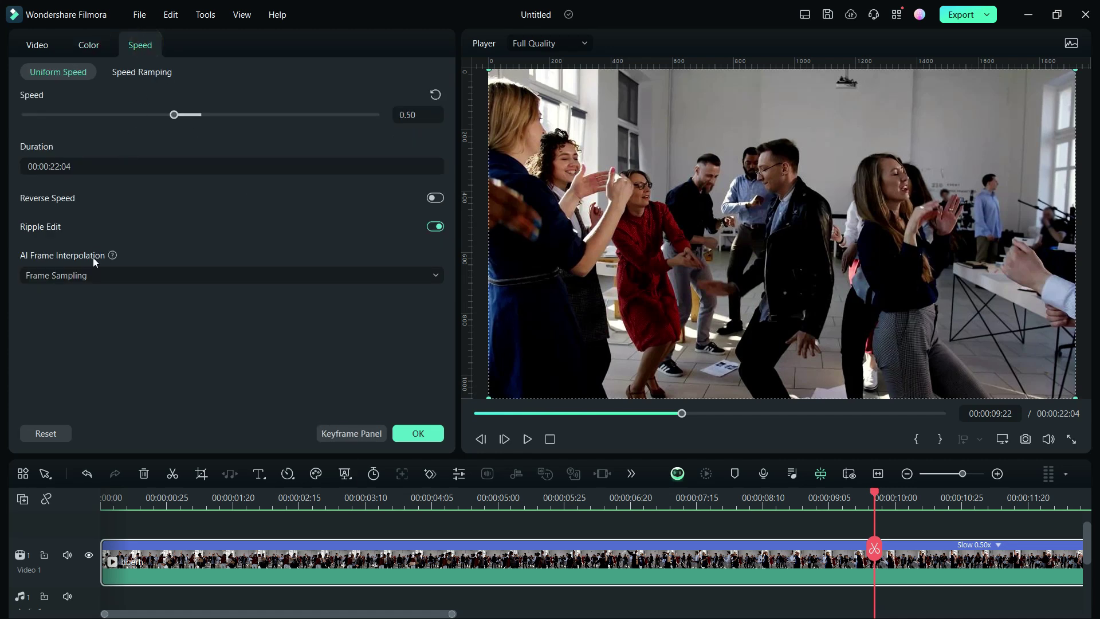
left_click(88, 277)
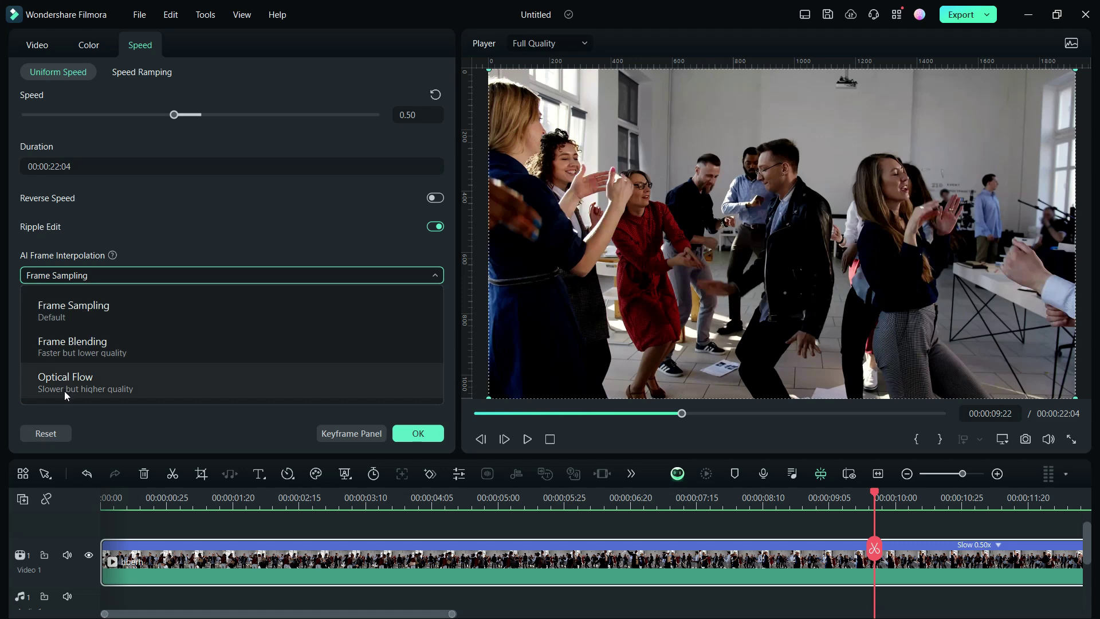
left_click(64, 390)
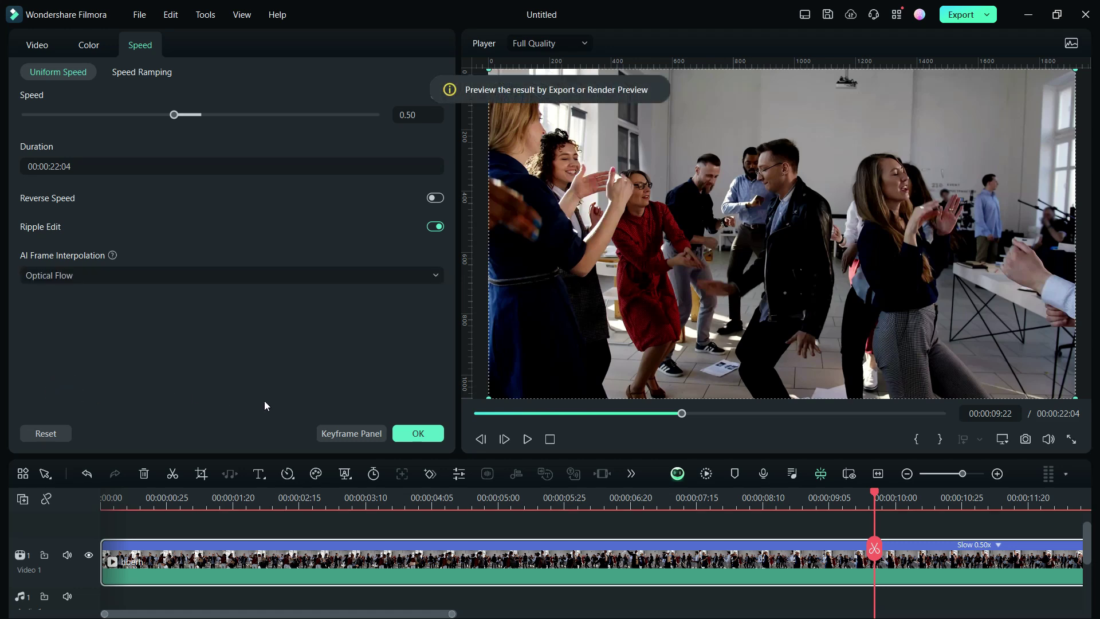
left_click(418, 437)
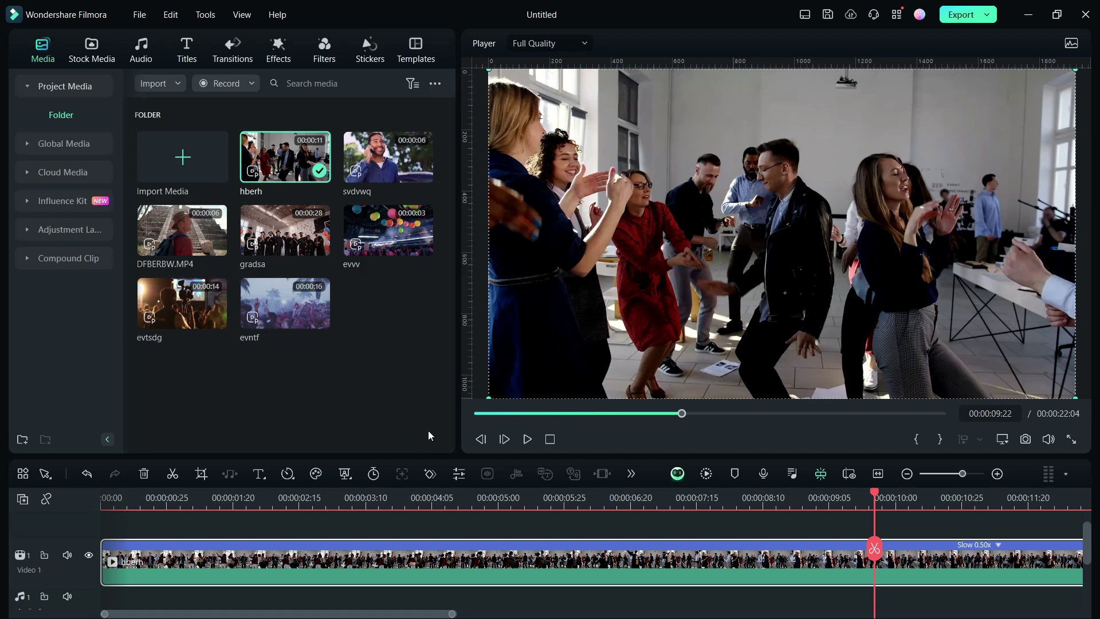
left_click(707, 474)
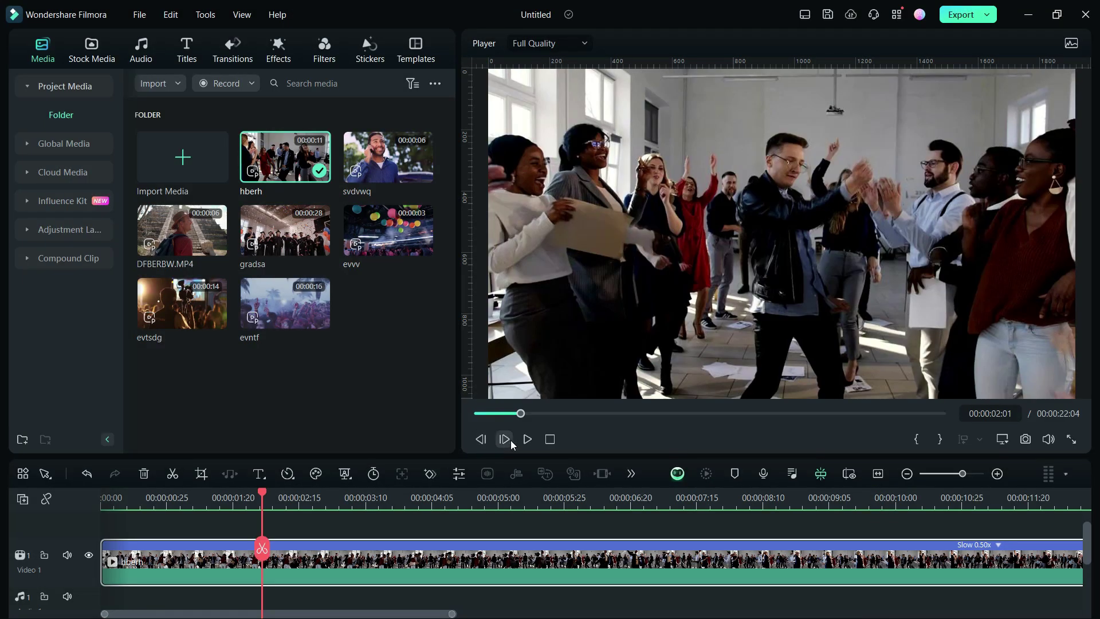
- Play back the rendered preview of the half-speed dance clip
left_click(527, 439)
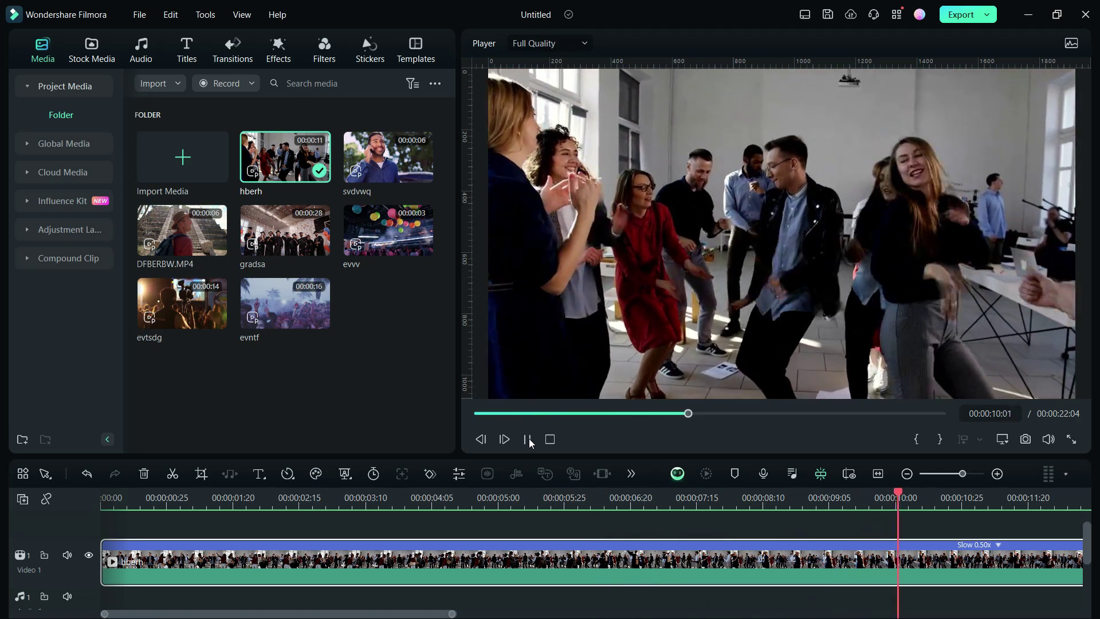
- Stop the dance preview and play through the handheld DFBERBW.MP4 travel clip
left_click(528, 439)
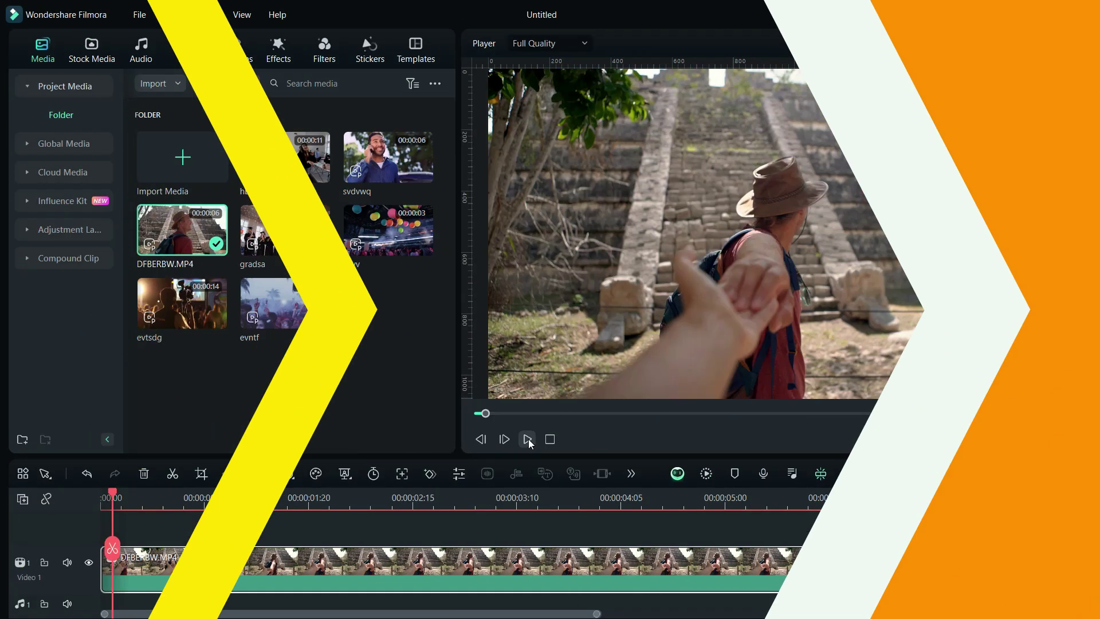
left_click(528, 440)
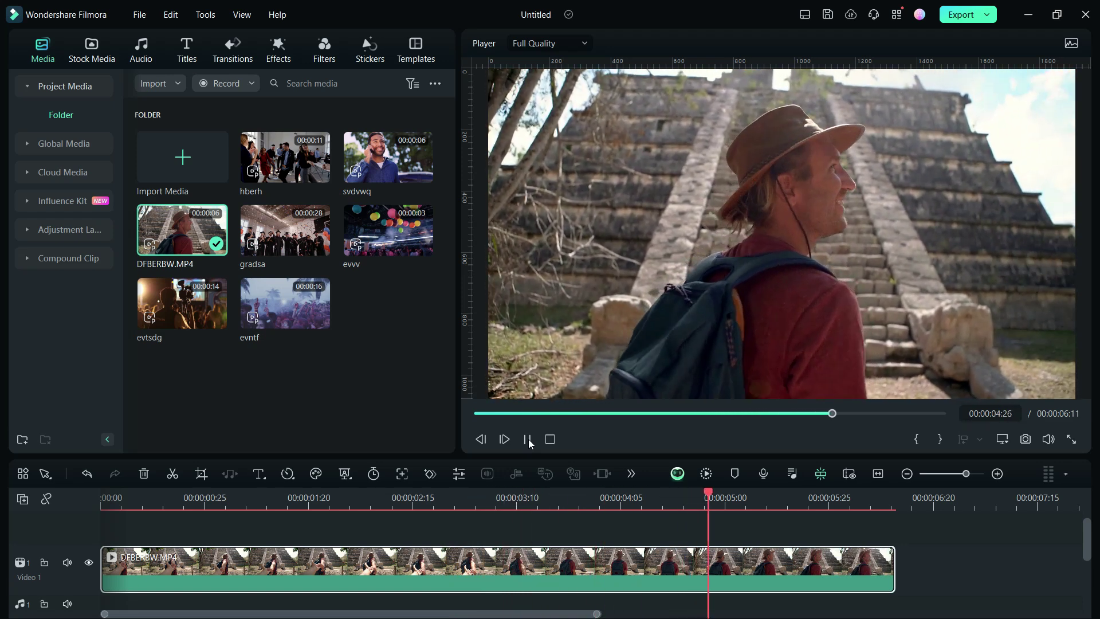
left_click(528, 439)
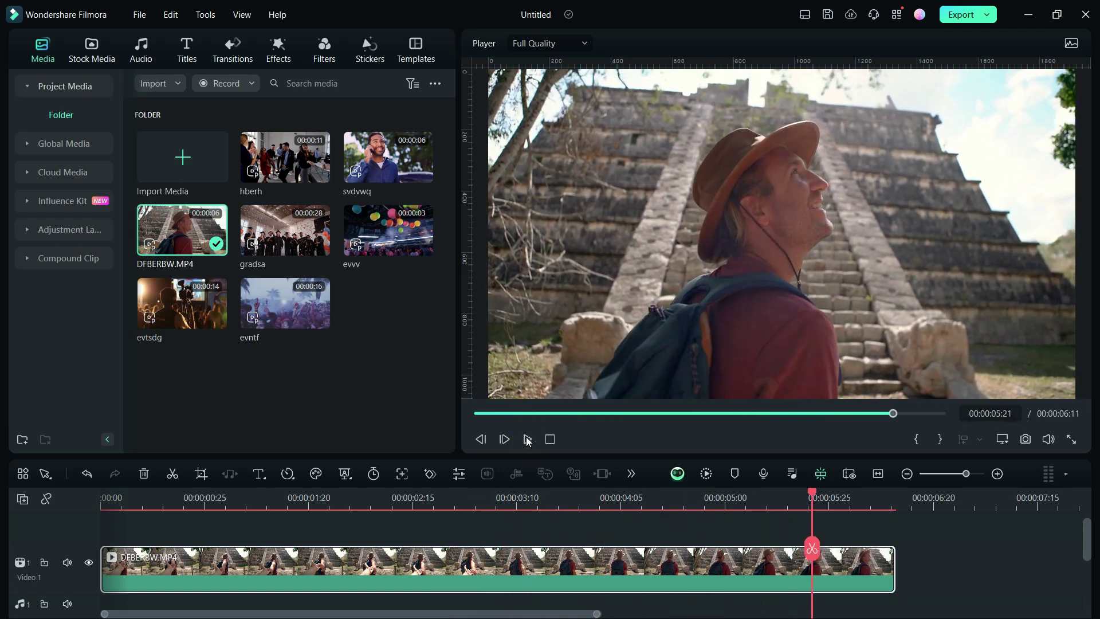
- Turn on Stabilization in the travel clip's Video > AI Tools and start its analysis
double_click(355, 556)
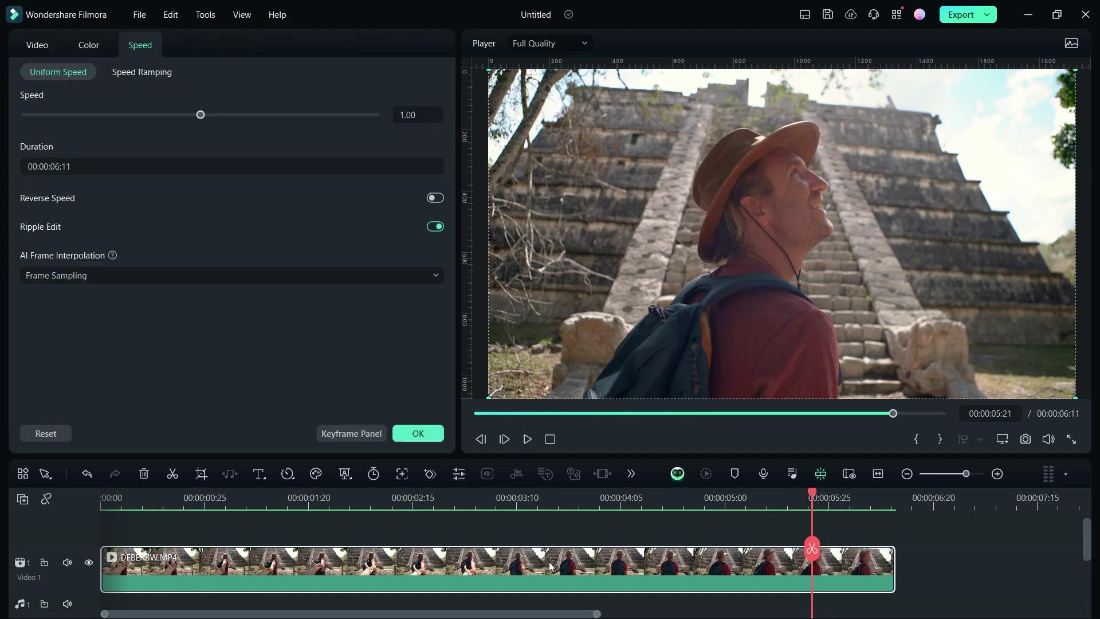
left_click(28, 41)
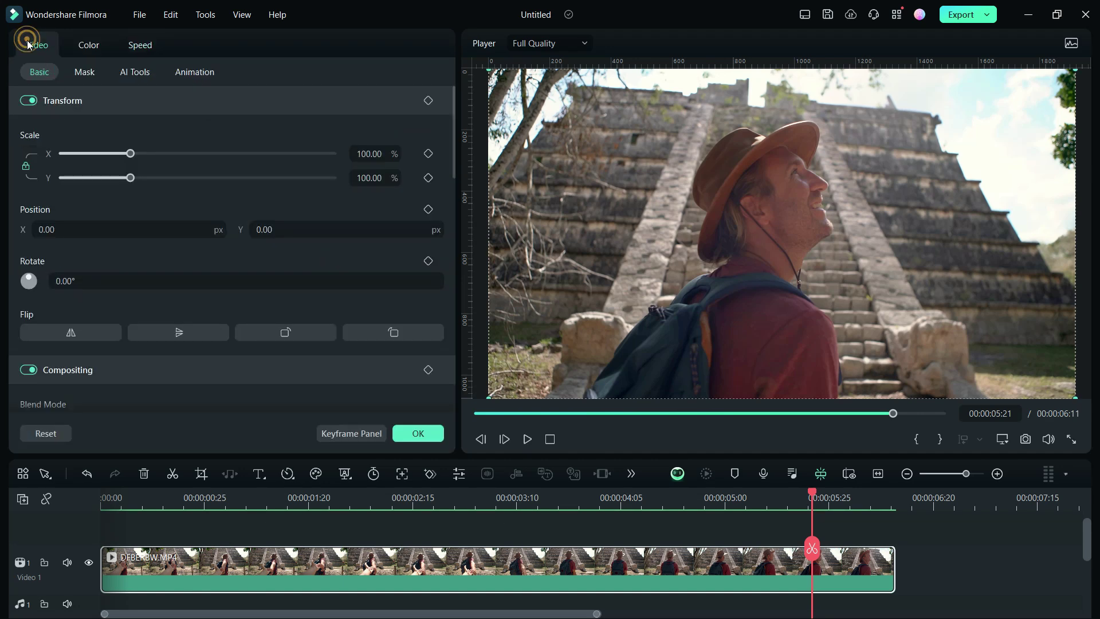
left_click(133, 74)
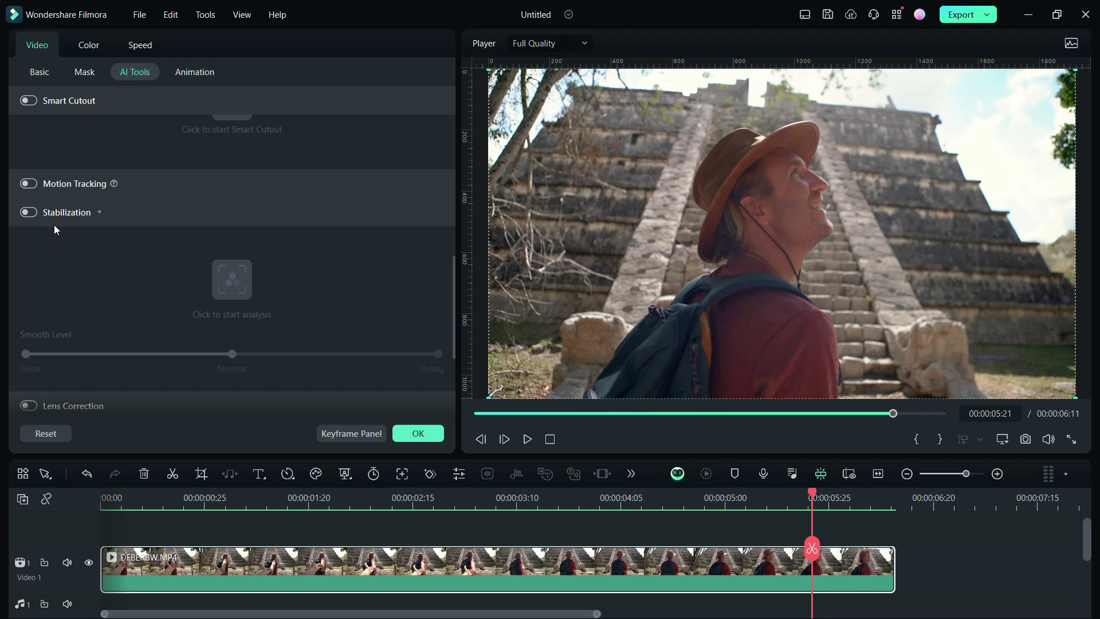
left_click(30, 213)
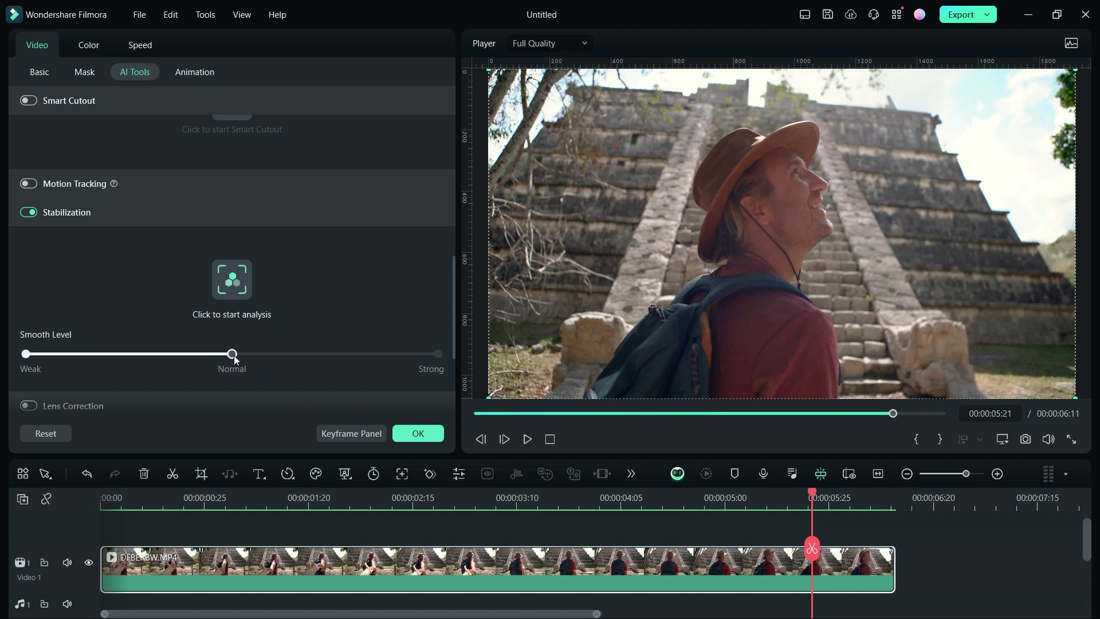
left_click(232, 279)
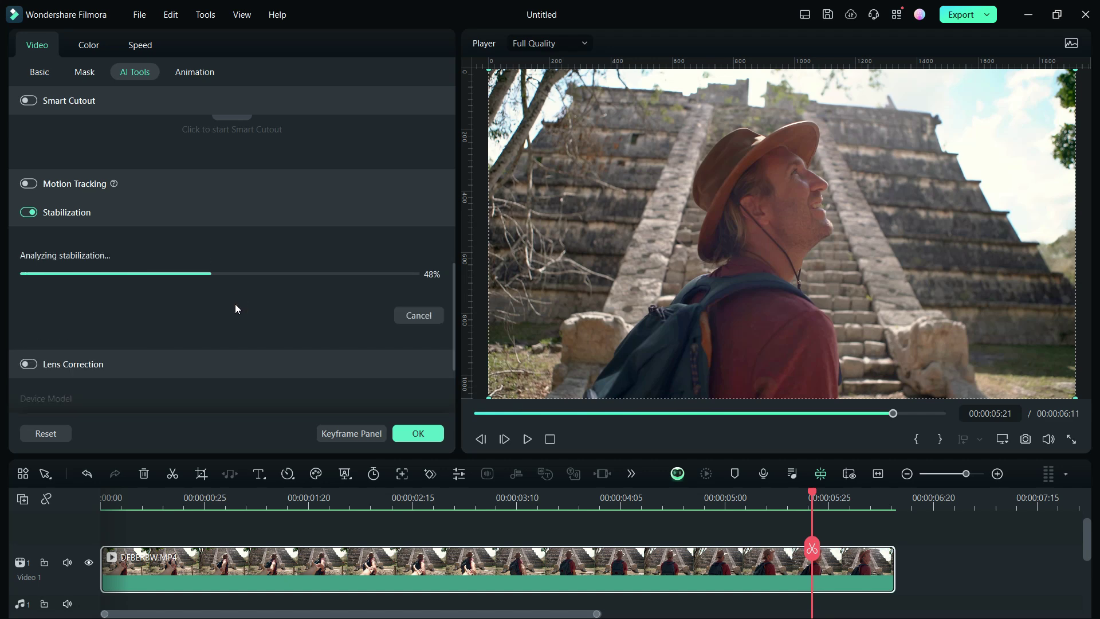
- Review the stabilized pyramid hiker clip, raise Smooth Level to Strong, and play it again
left_click(527, 439)
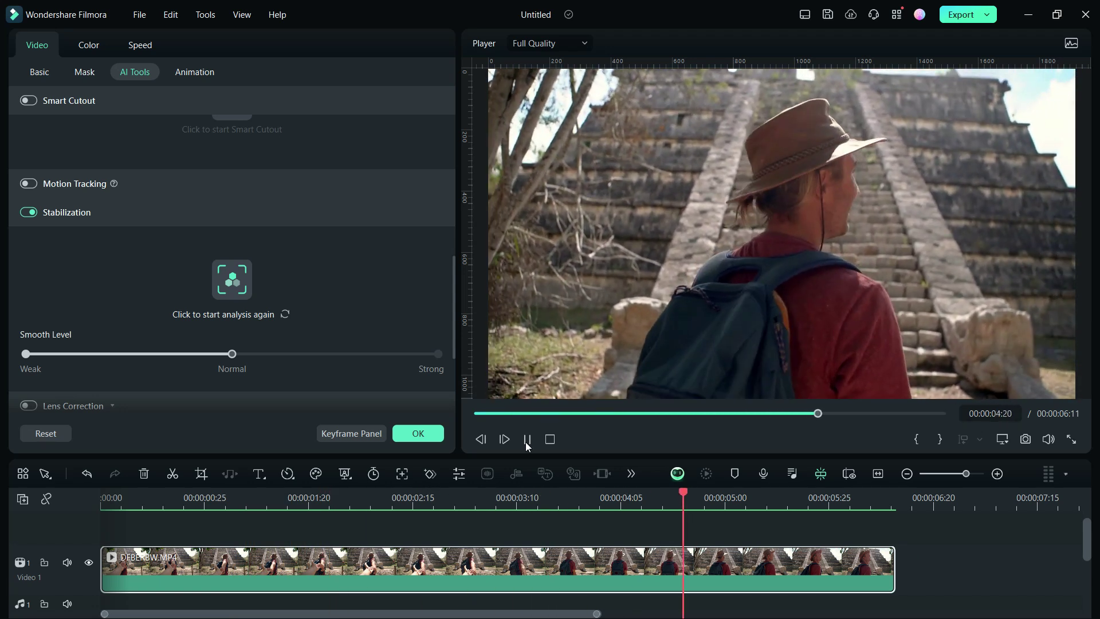
left_click(527, 439)
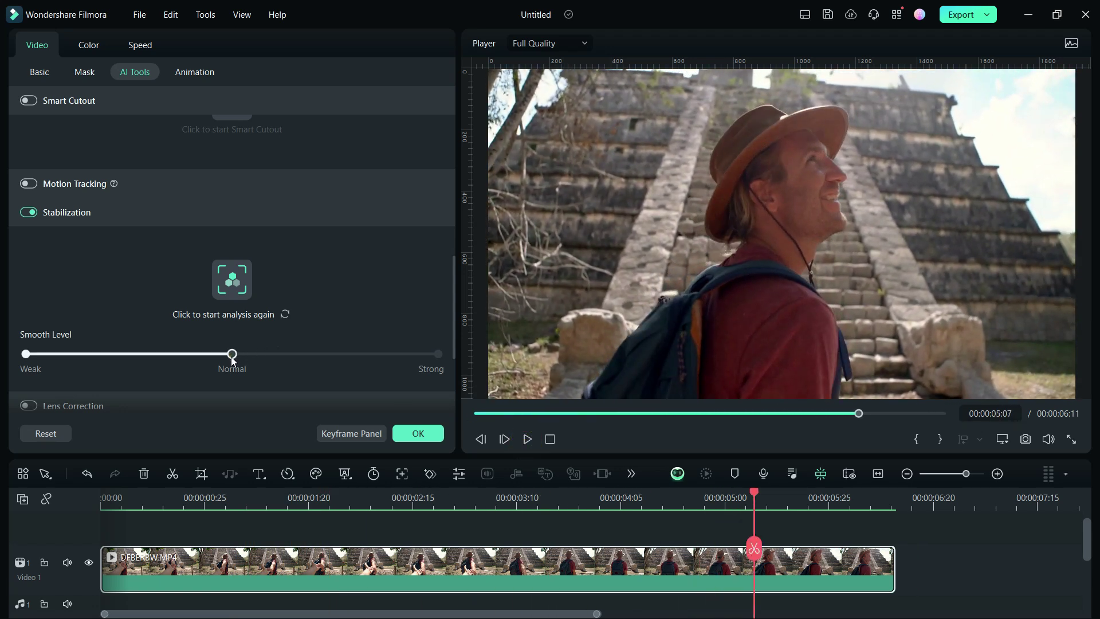
left_click(220, 279)
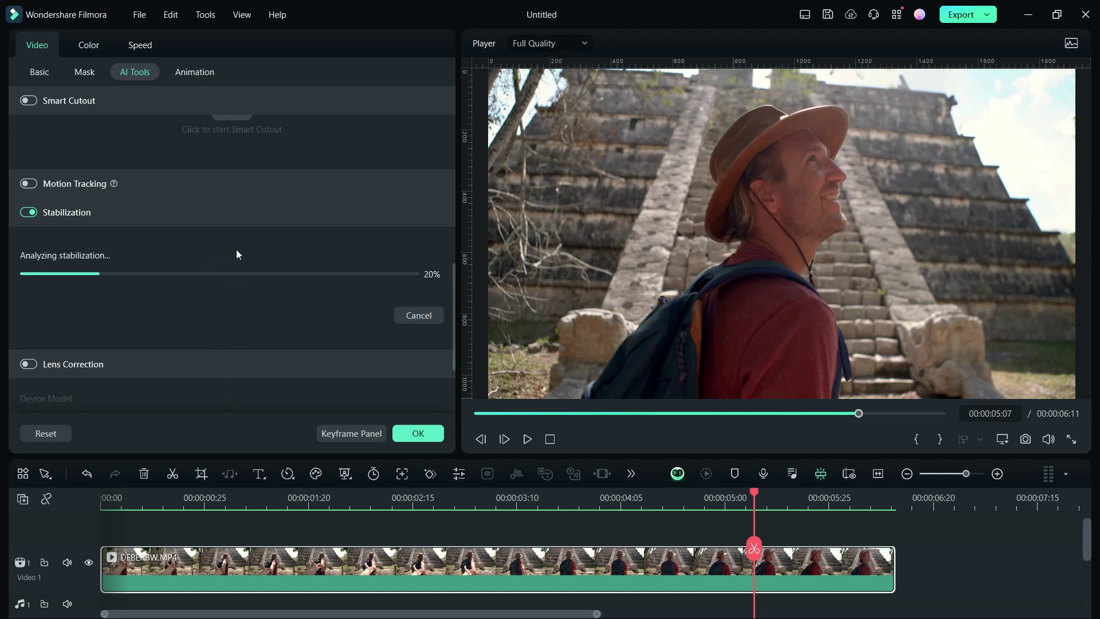
left_click(528, 439)
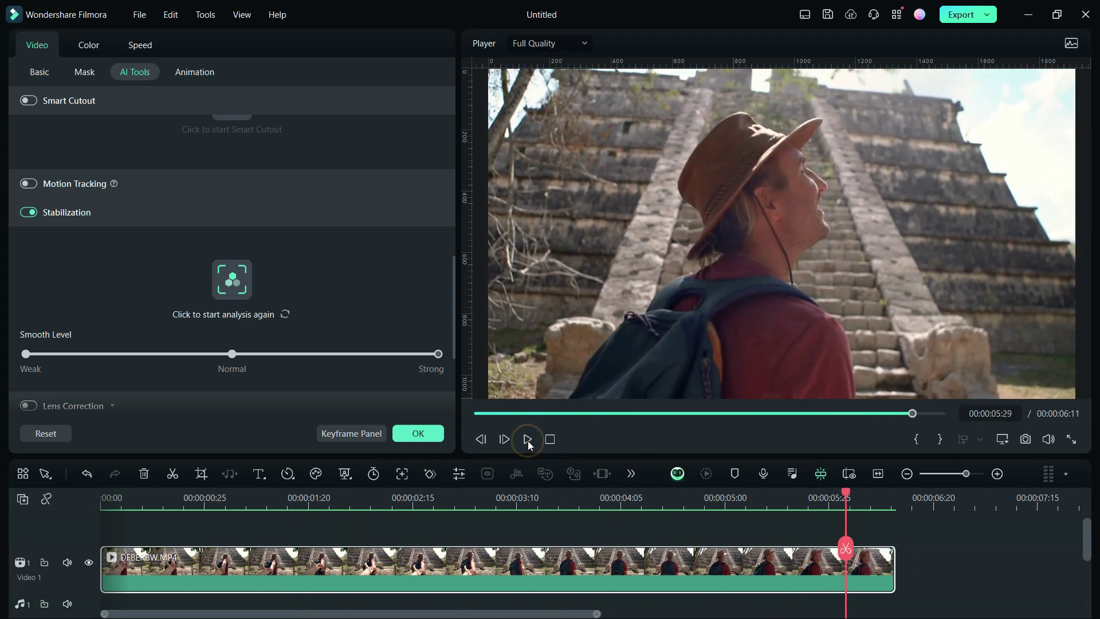
- Turn off Stabilization, replay the hiker clip from the start to compare, then reopen its properties
left_click(25, 215)
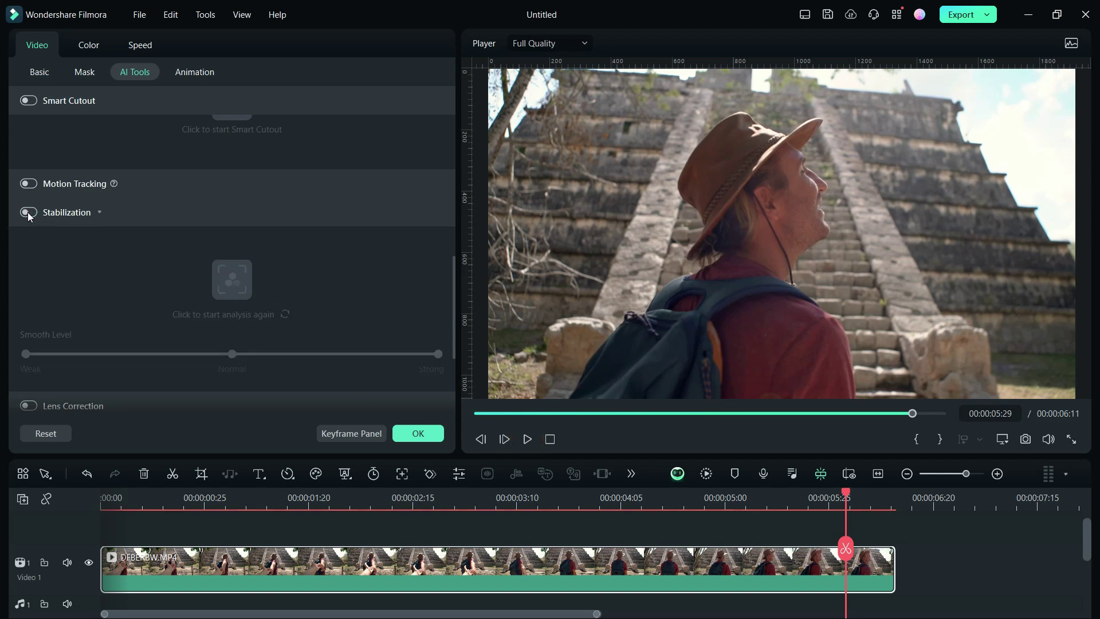
left_click(104, 496)
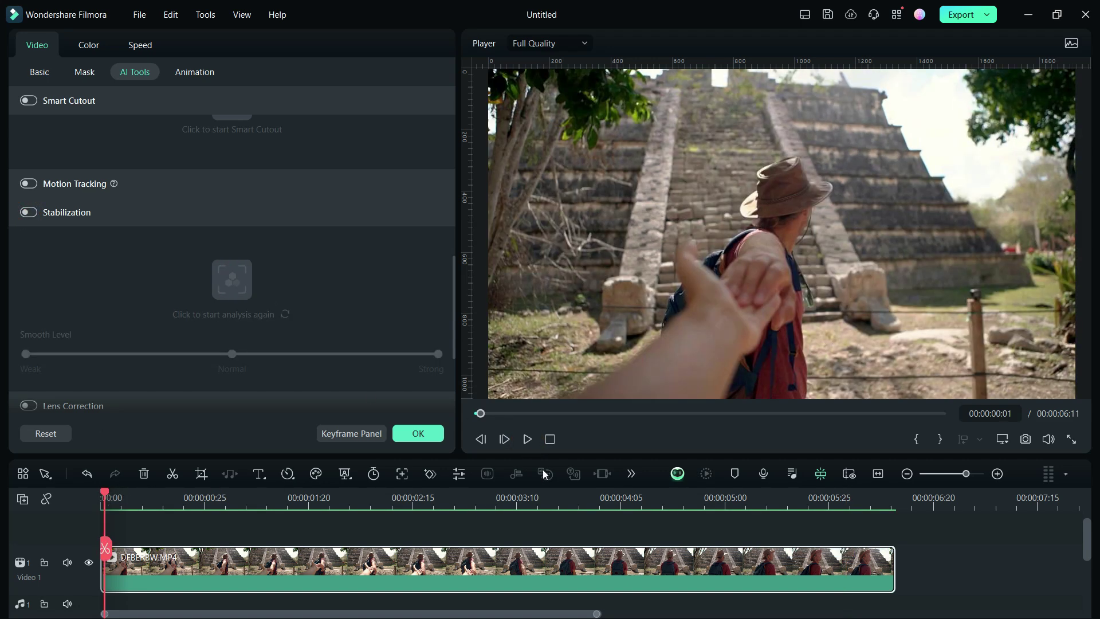
left_click(527, 439)
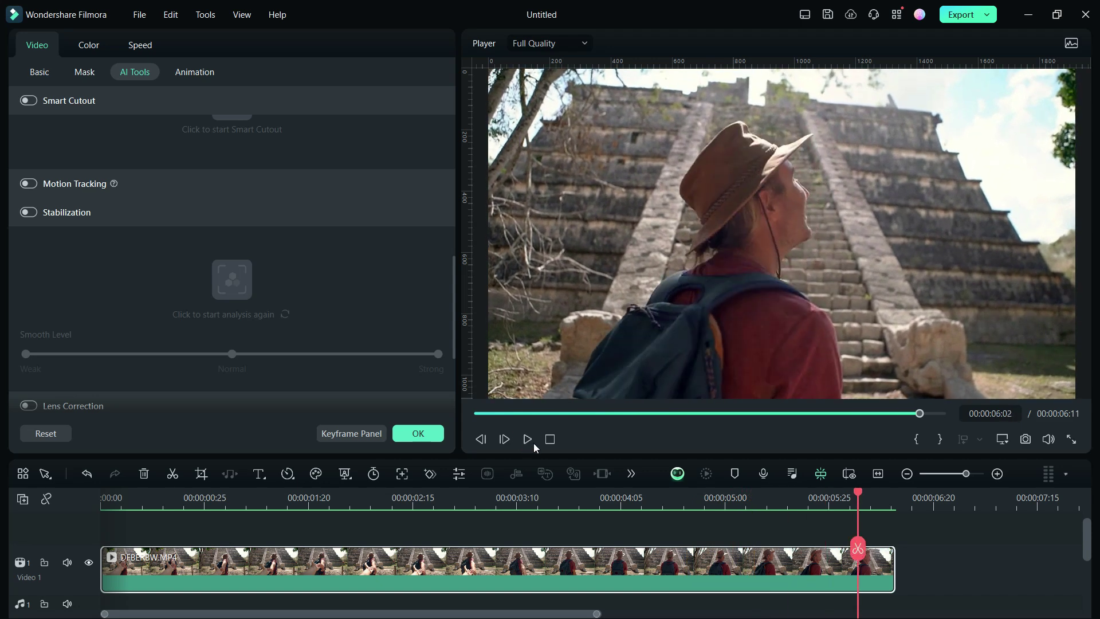
left_click(419, 434)
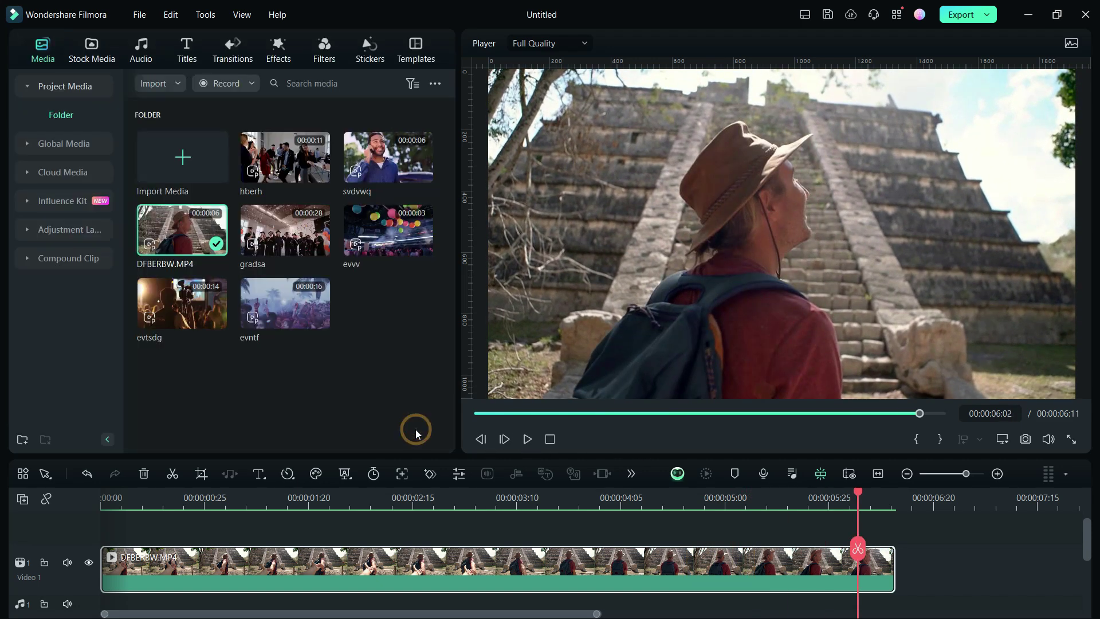
left_click(512, 499)
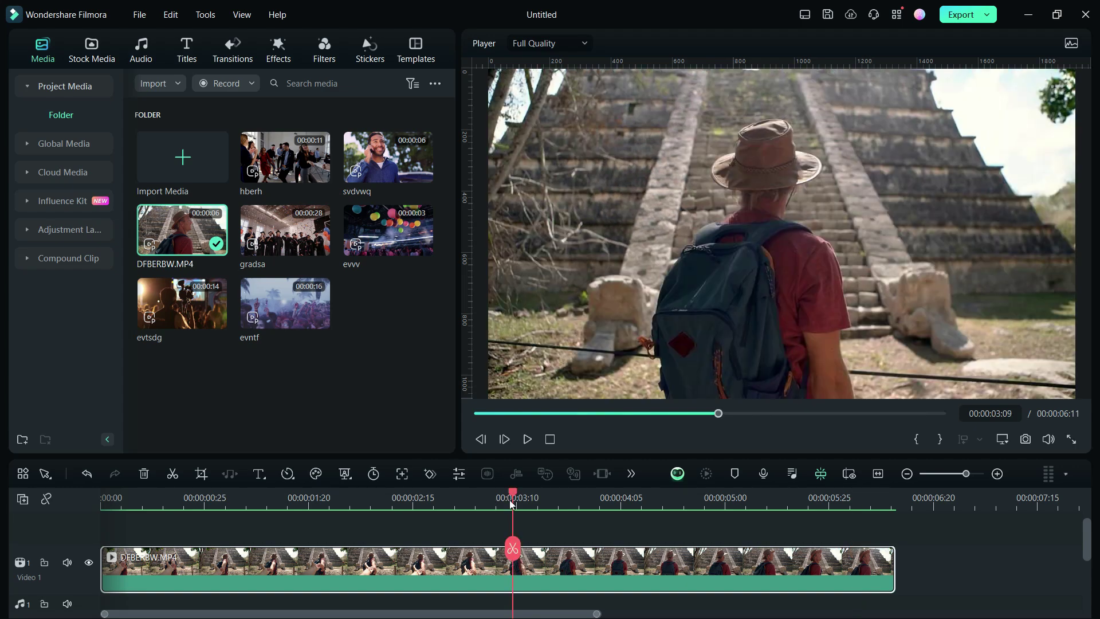
double_click(450, 557)
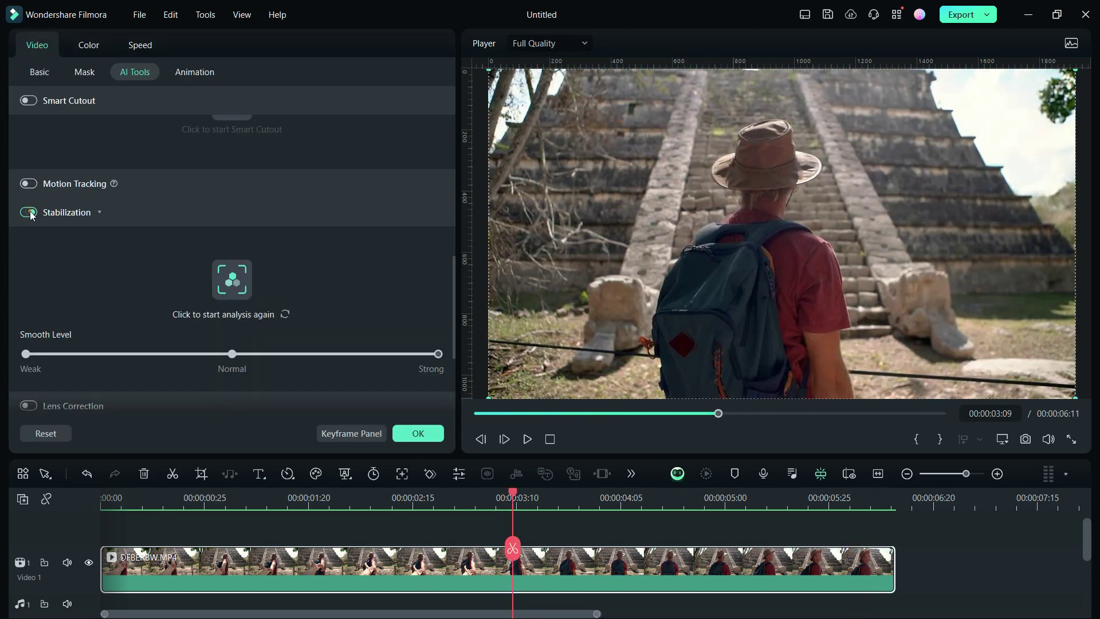